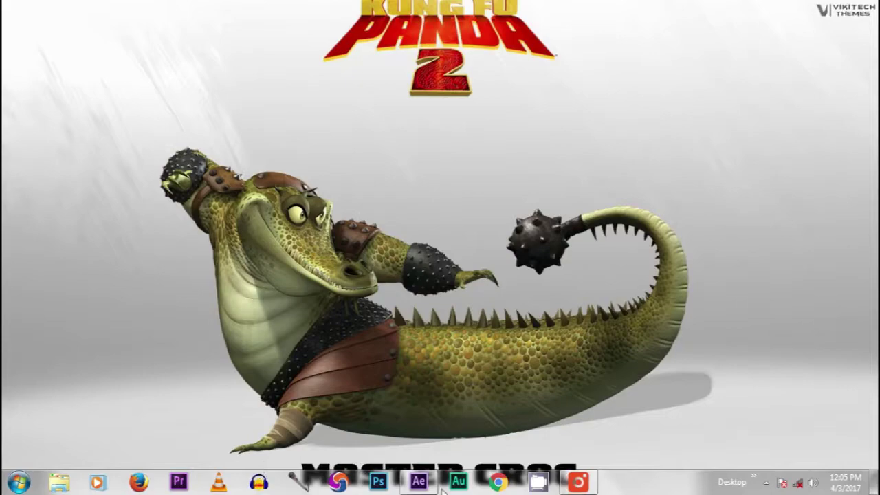
Restore the After Effects window with its empty untitled project in front of the desktop
click(418, 482)
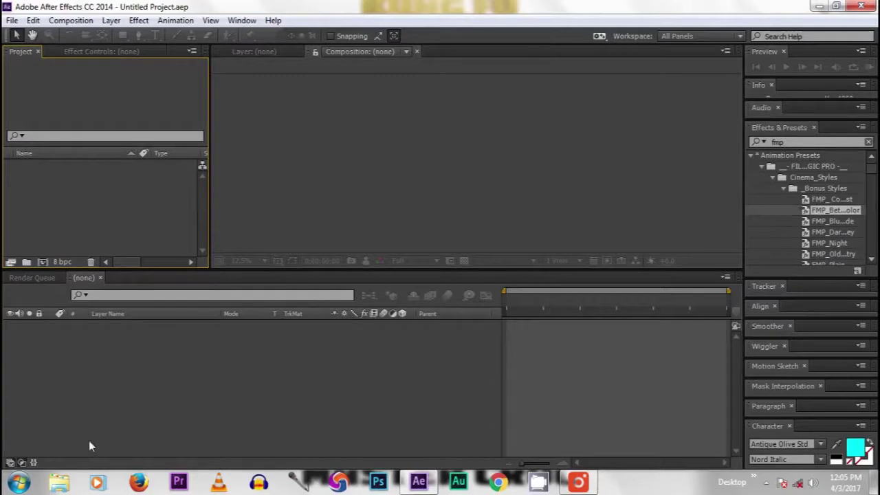
Browse Local Disk (F:) in Explorer and inspect the Turning oranges to juice tutorial.mp4 details
click(59, 484)
click(104, 301)
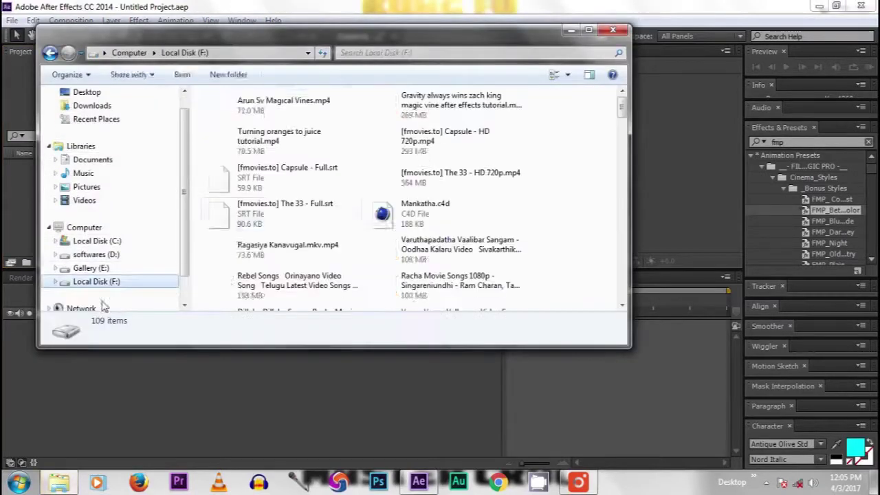
click(282, 242)
click(262, 153)
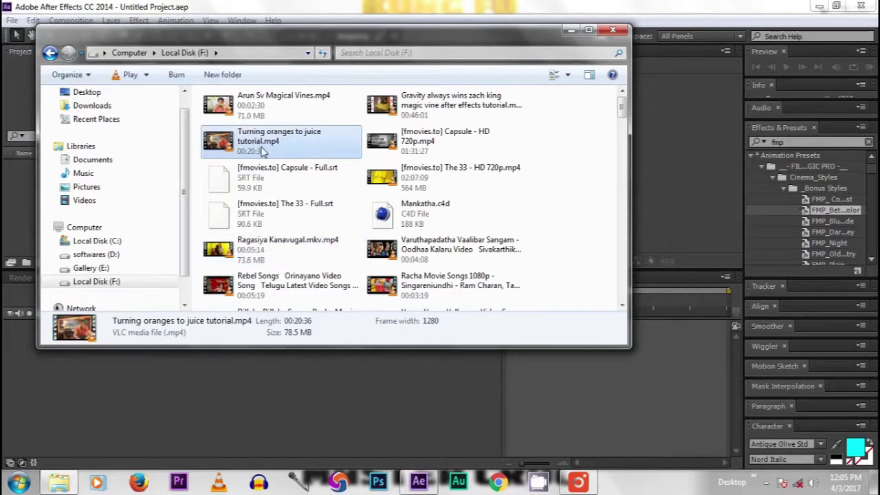
Open the Fruit Swapper folder and play DSC_1421.MOV in VLC
key(f)
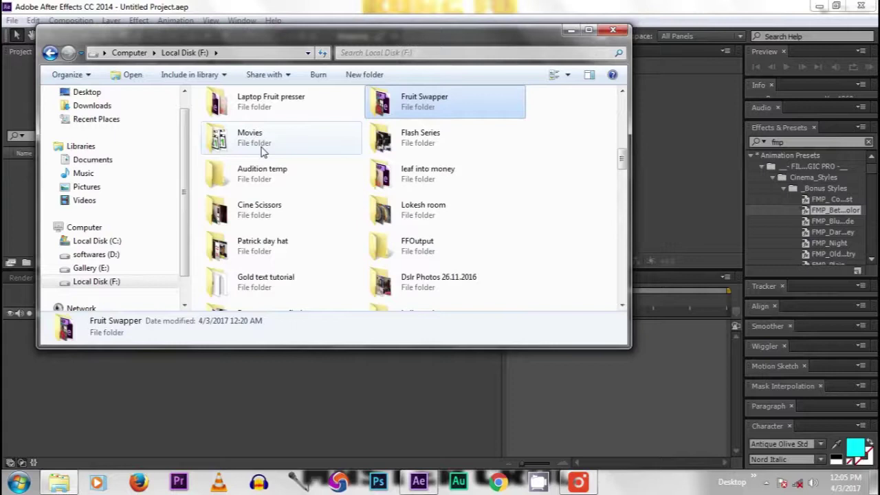
key(Return)
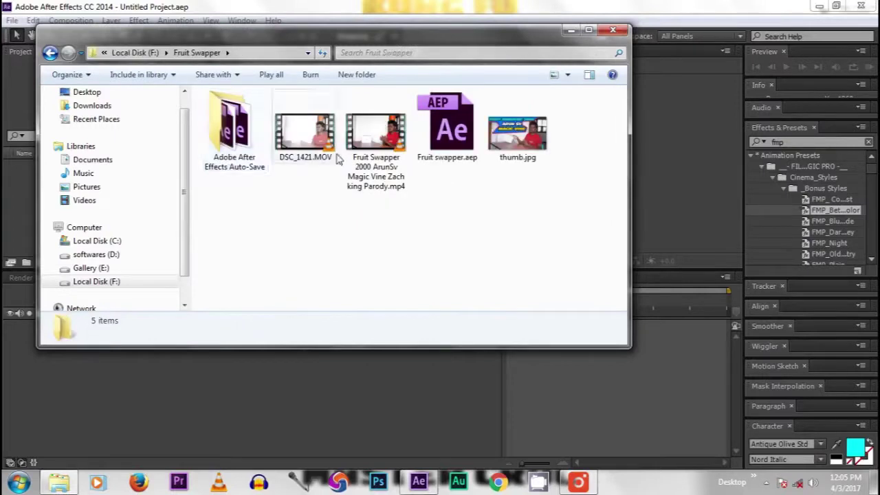
click(319, 146)
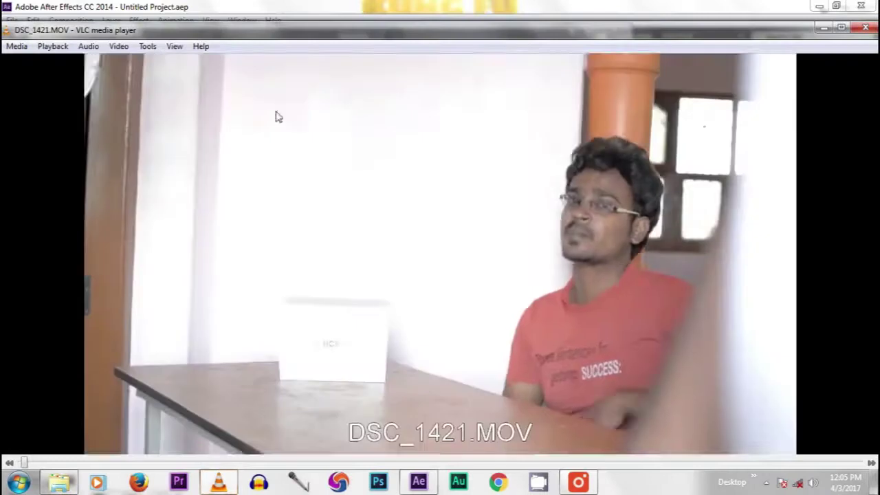
double_click(321, 186)
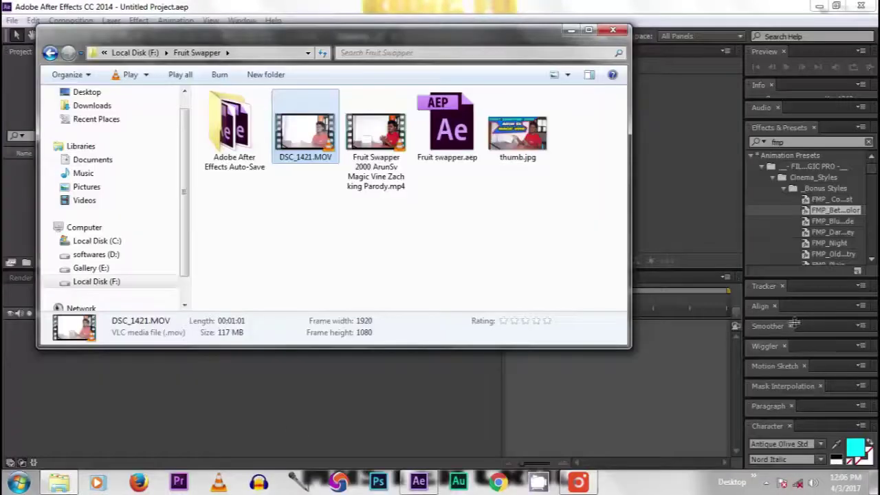
Import DSC_1421.MOV, build a DSC_1421 composition from it, and scrub to about 17 seconds
drag(286, 40, 548, 86)
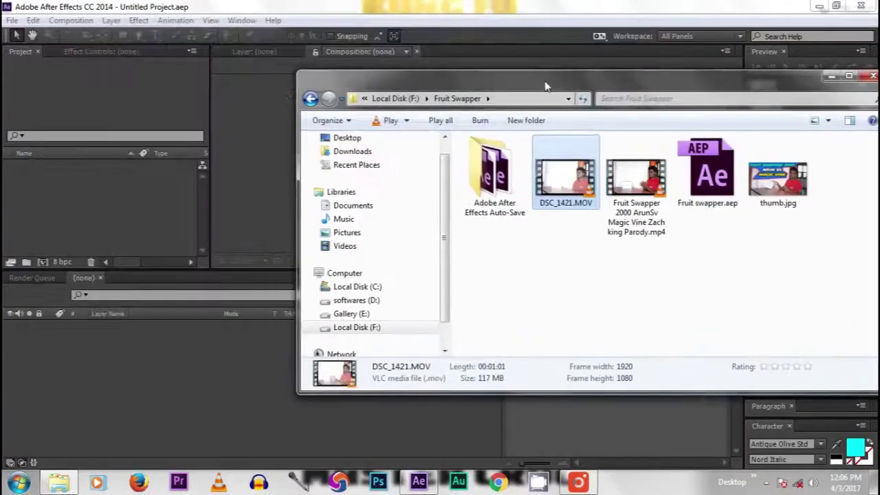
drag(567, 177, 135, 210)
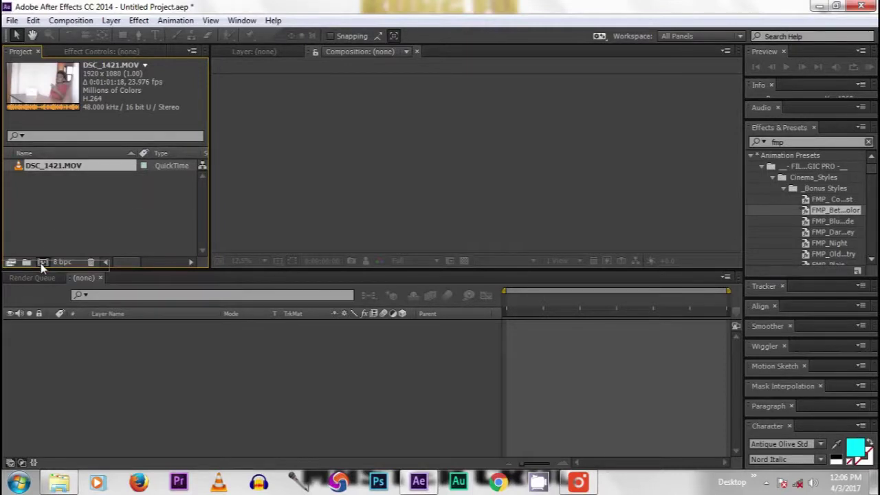
drag(41, 267, 43, 264)
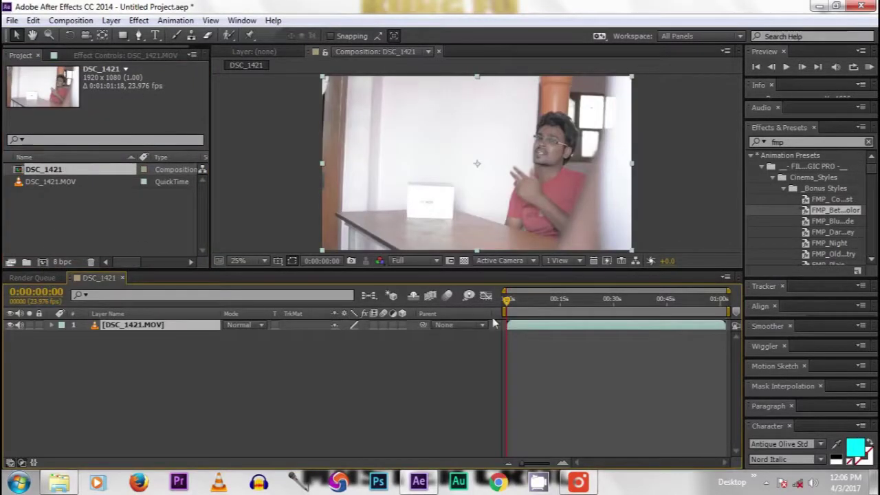
drag(505, 301, 549, 306)
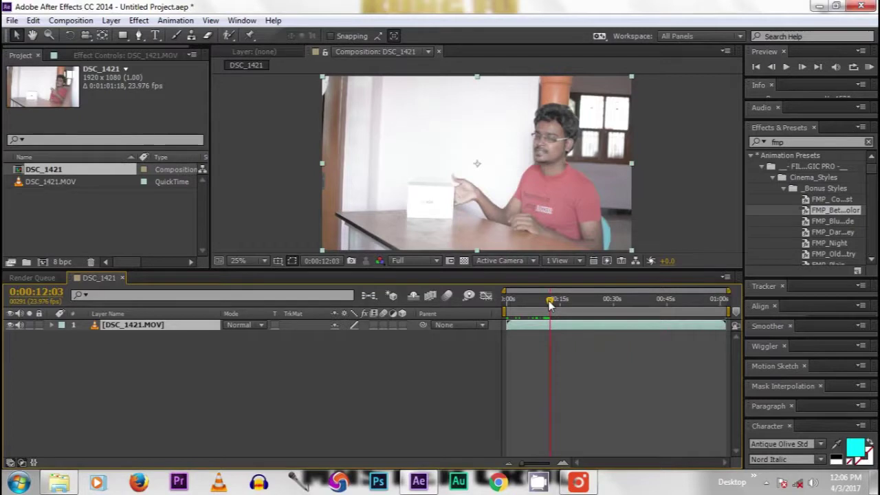
mouse_move(551, 305)
mouse_down()
mouse_move(585, 306)
mouse_move(573, 306)
mouse_up()
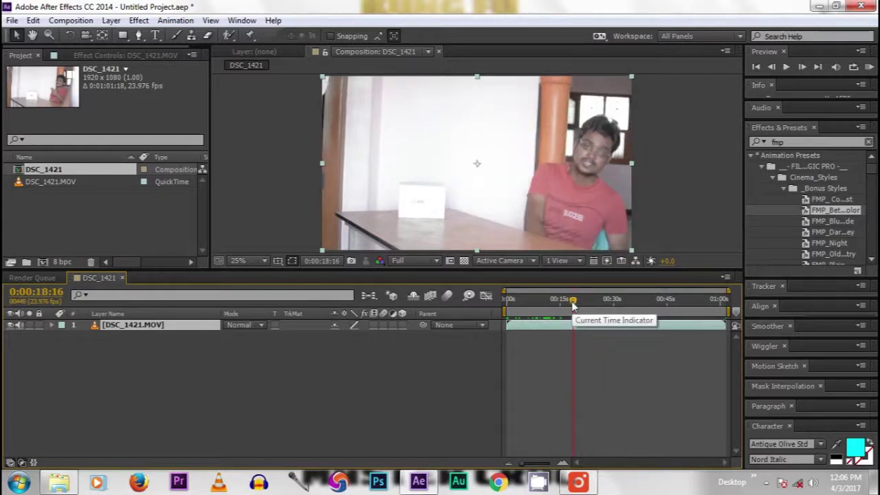
Start the work area at 0:00:18:16, then scrub ahead and step back to 0:00:49:23
key(n)
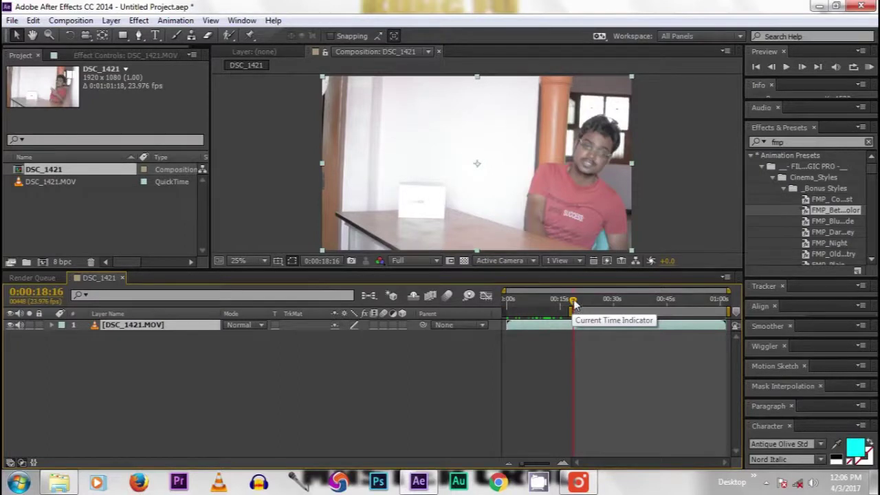
drag(575, 303, 589, 303)
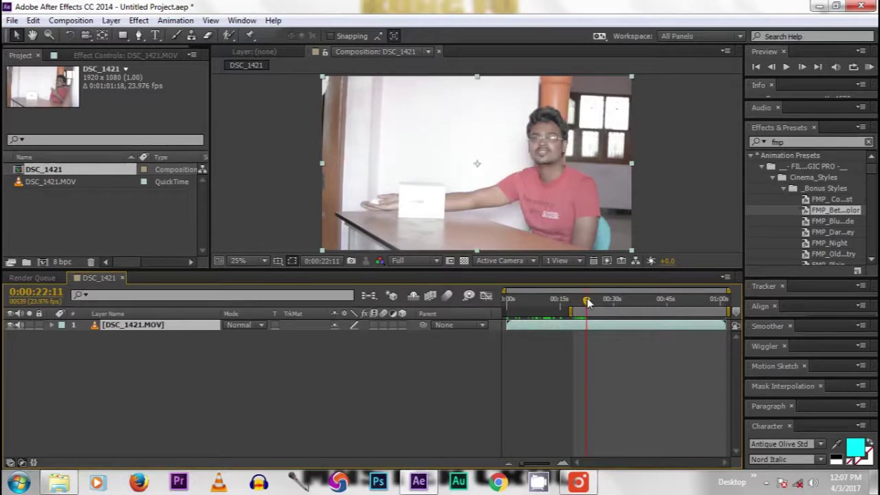
mouse_move(588, 303)
mouse_down()
mouse_move(713, 311)
mouse_move(687, 310)
mouse_up()
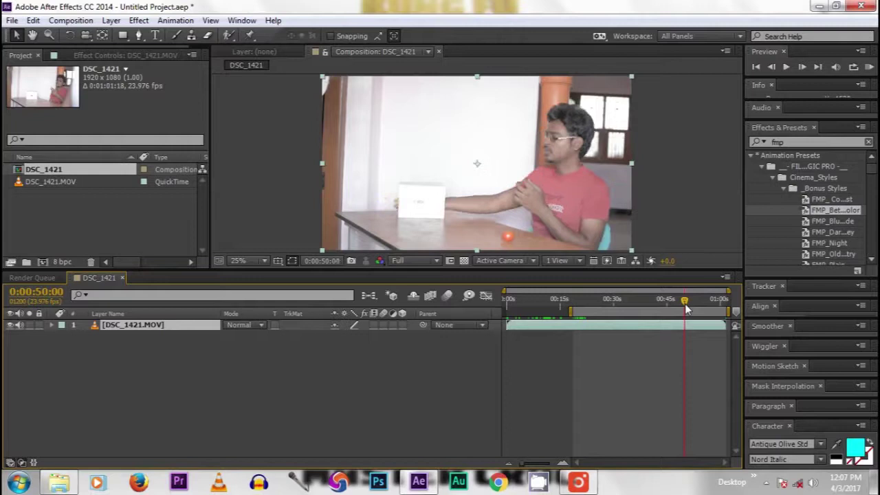
click(773, 66)
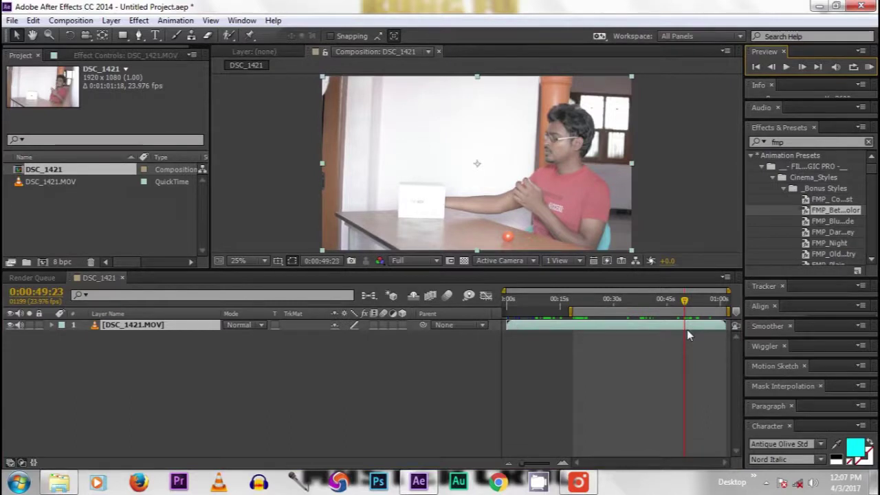
Split DSC_1421.MOV at 0:00:49:23, then scrub around 0:00:22 to find the swap frame
key(ctrl+shift+d)
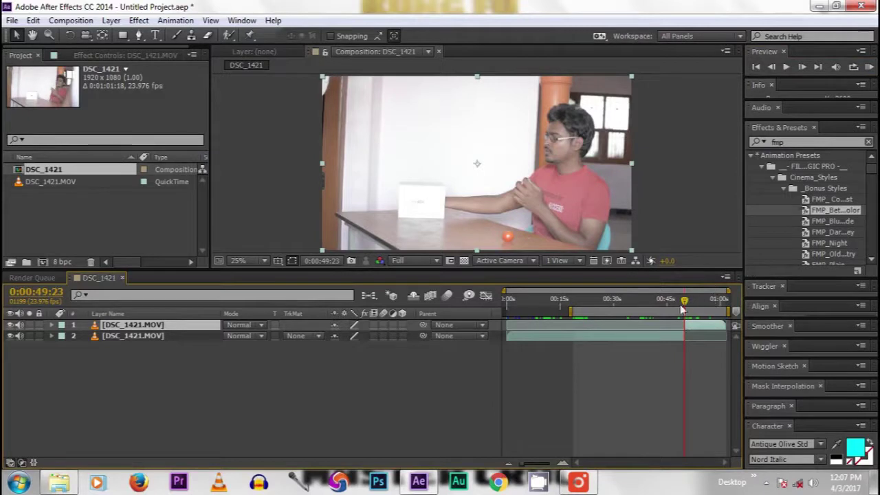
drag(685, 306, 593, 306)
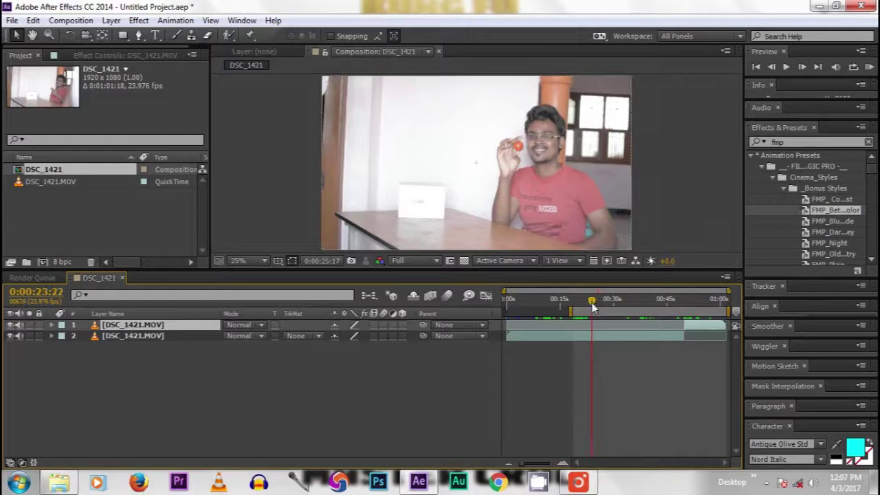
drag(591, 302, 590, 301)
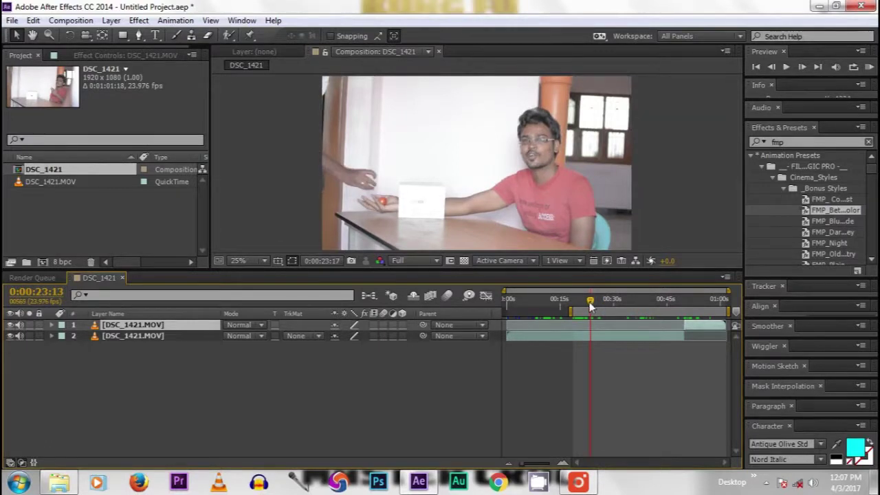
drag(590, 303, 587, 303)
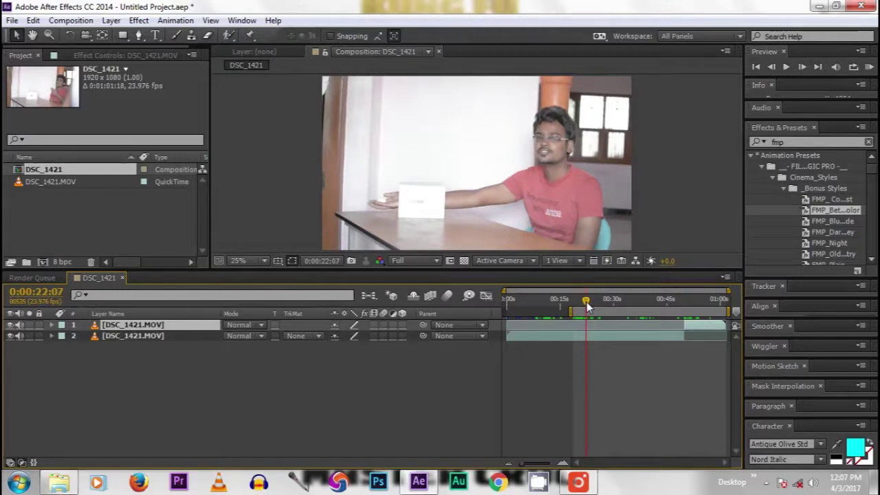
drag(586, 302, 590, 301)
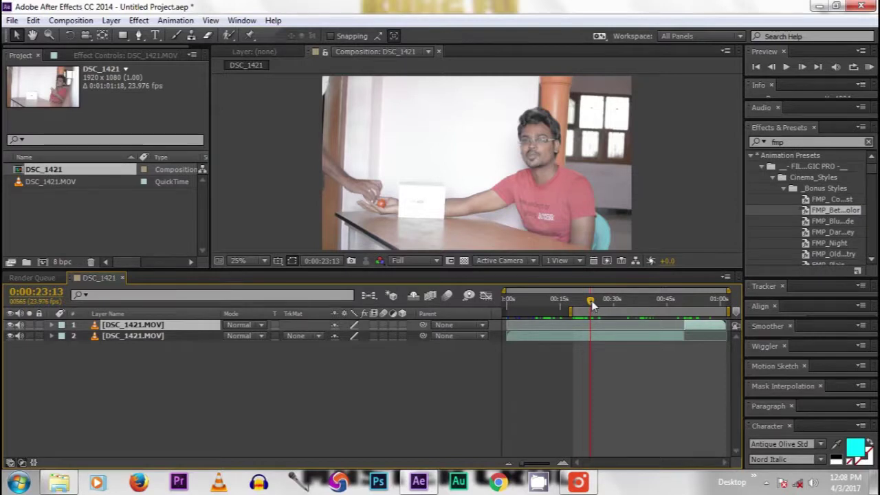
drag(591, 301, 591, 300)
drag(591, 301, 586, 305)
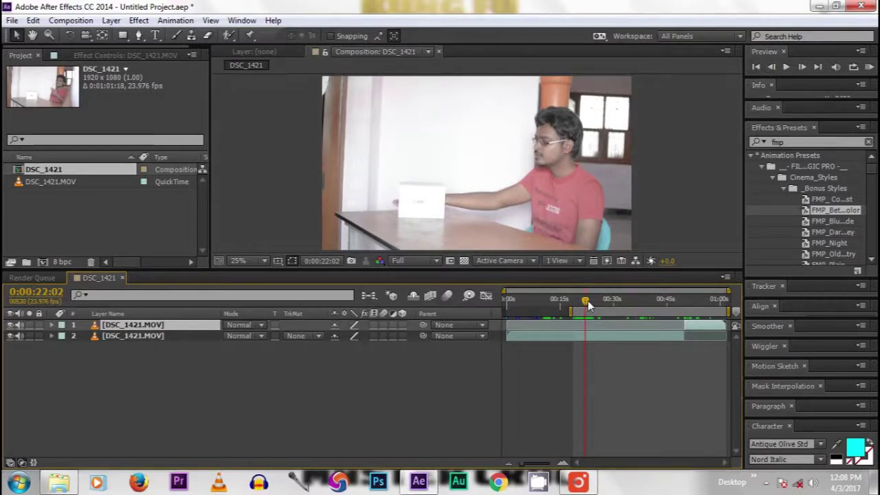
drag(589, 301, 587, 300)
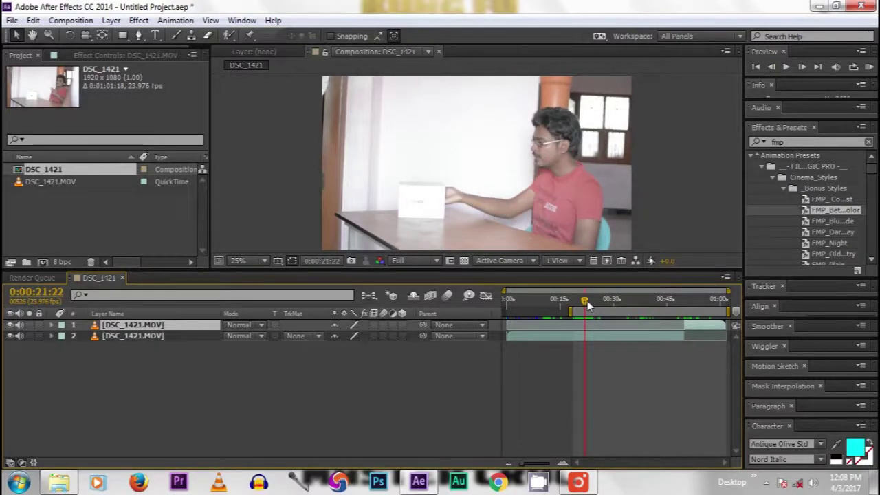
Trim the composition to the work area and move the playhead near its new start
right_click(596, 314)
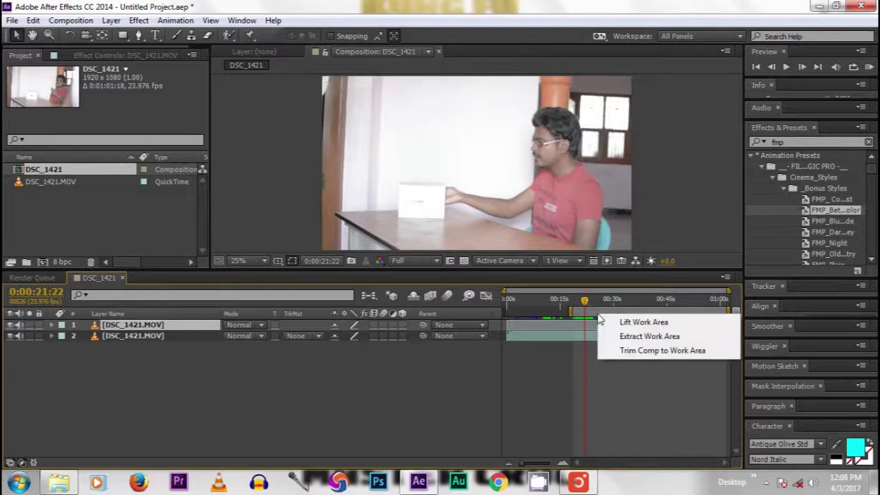
click(637, 352)
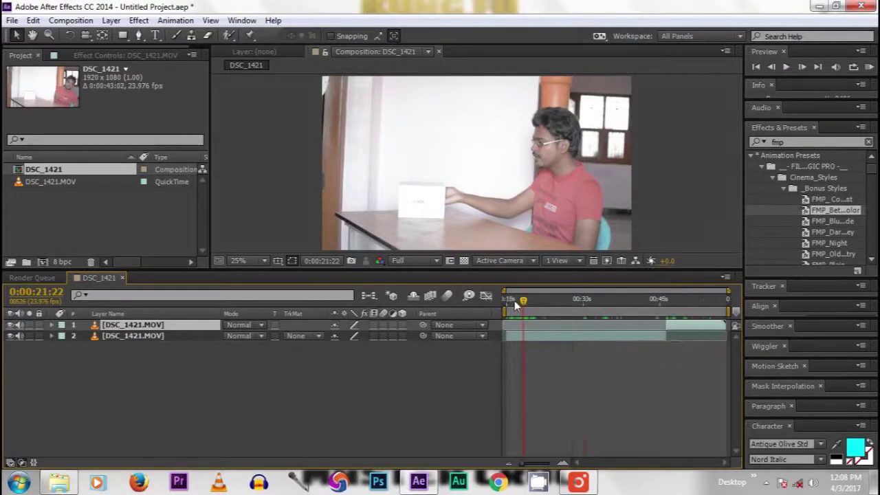
mouse_move(521, 301)
mouse_down()
mouse_move(506, 306)
mouse_move(522, 298)
mouse_up()
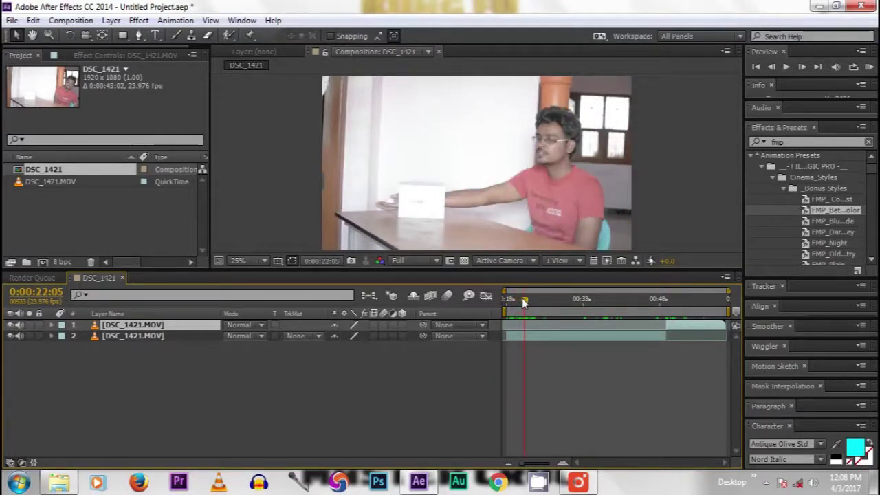
Step frame by frame until the current time reads 0:00:22:01
click(772, 66)
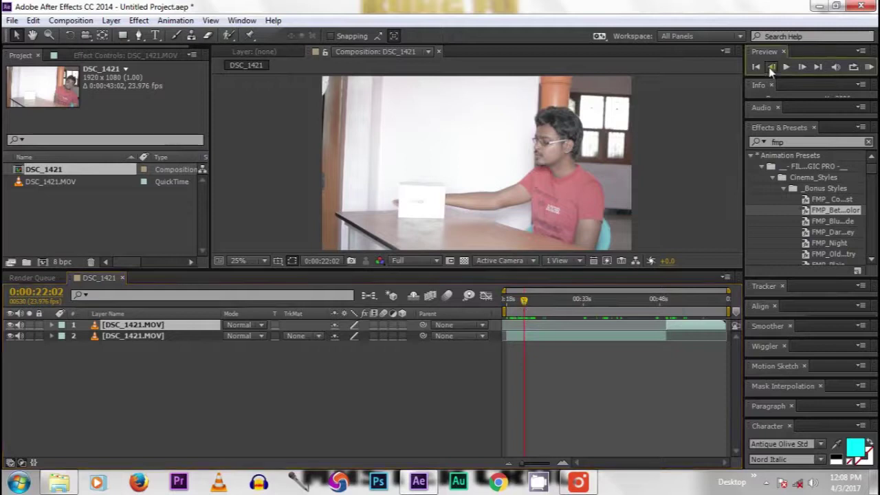
click(771, 67)
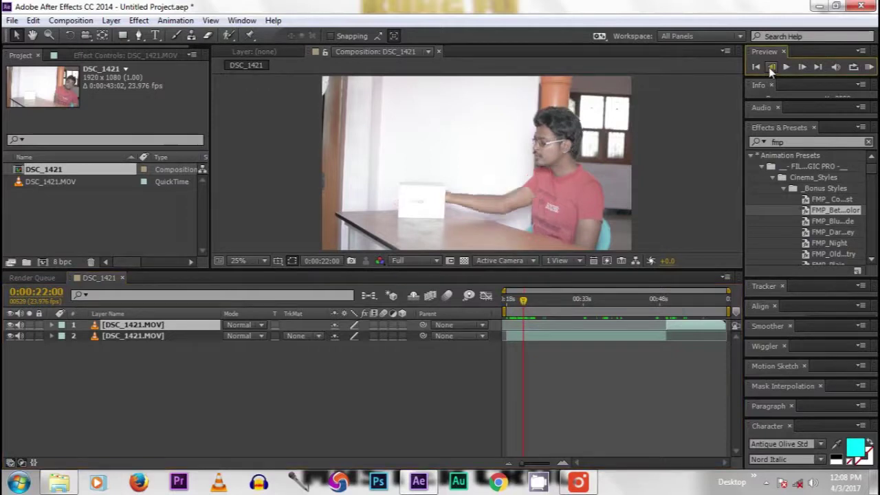
click(802, 67)
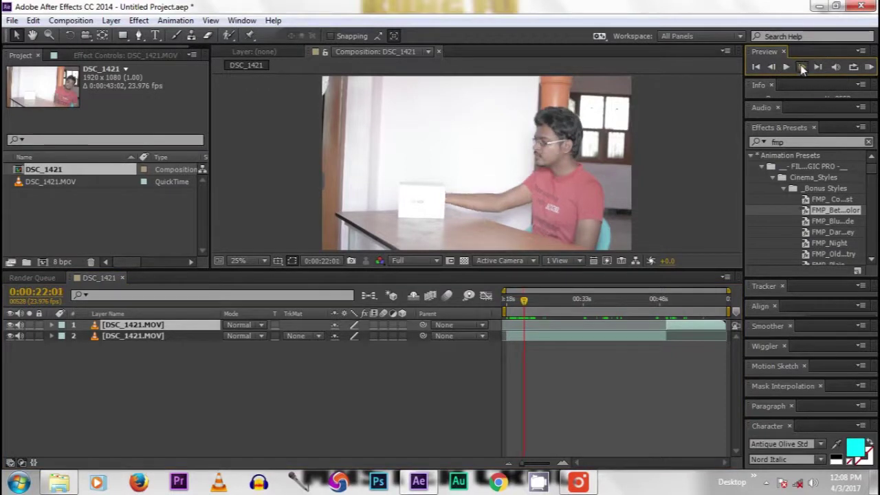
click(802, 67)
click(772, 67)
Slide the top clip layer earlier so its in-point lands at 0:00:22:01
drag(691, 325, 549, 327)
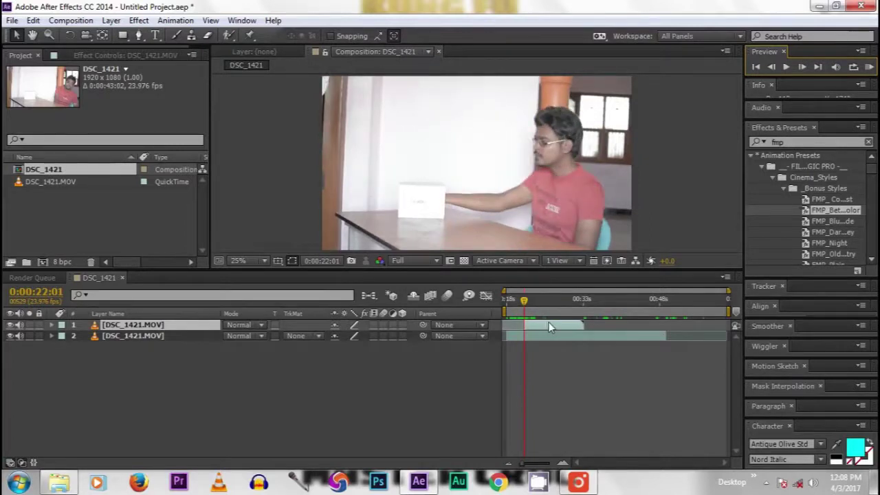
click(549, 327)
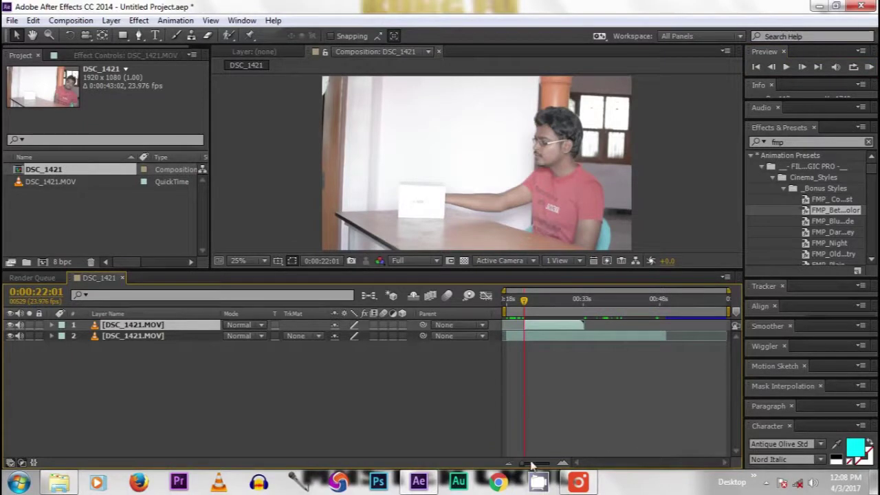
drag(534, 463, 550, 464)
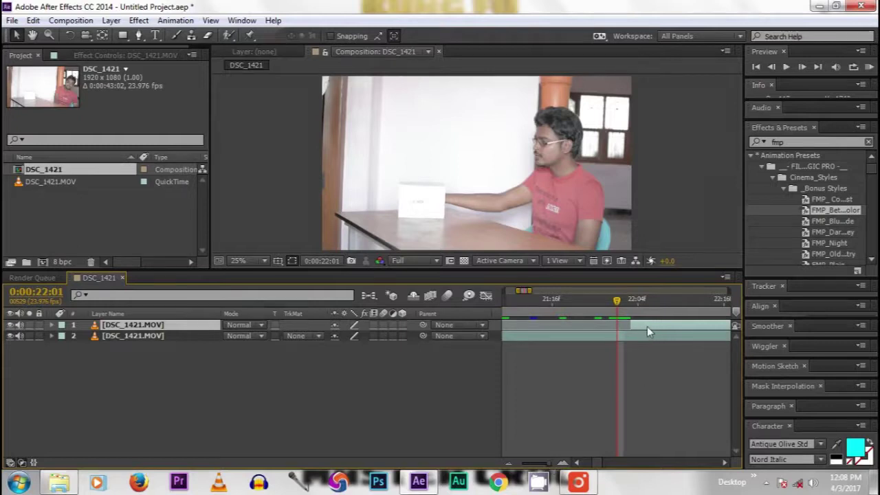
drag(647, 327, 637, 327)
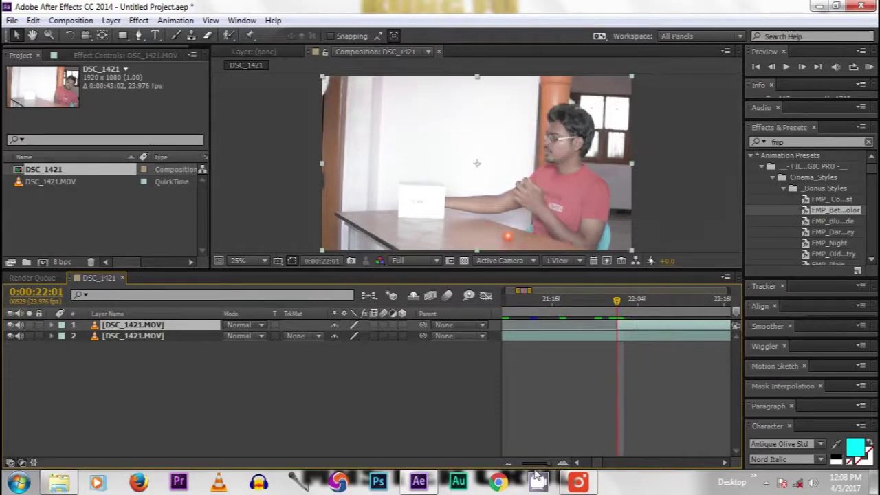
drag(555, 464, 533, 466)
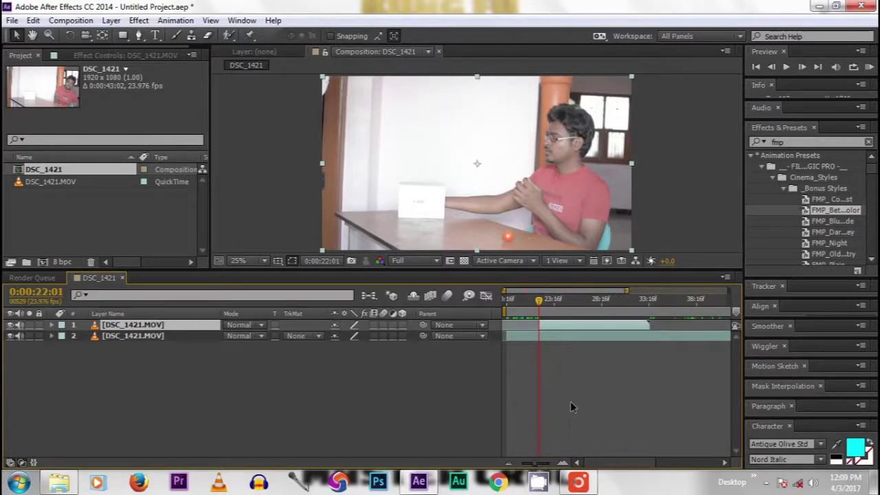
Preview the composition playback, then move the current time forward to the cut
key(space)
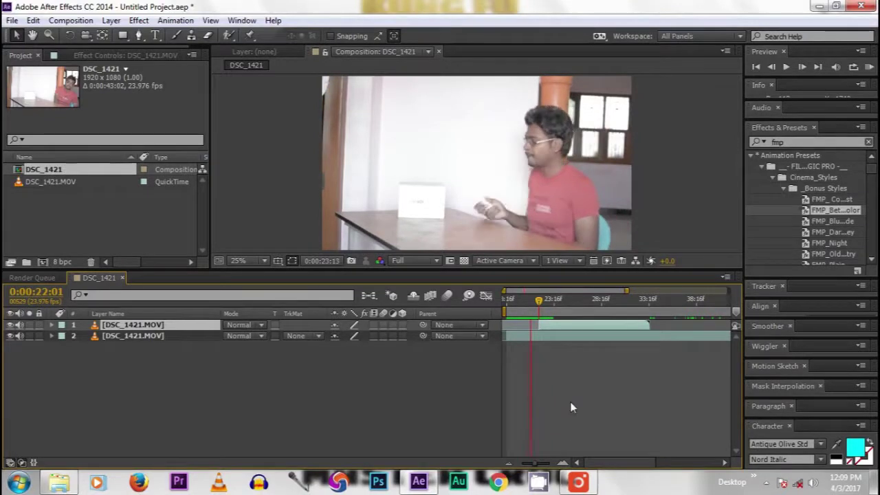
key(space)
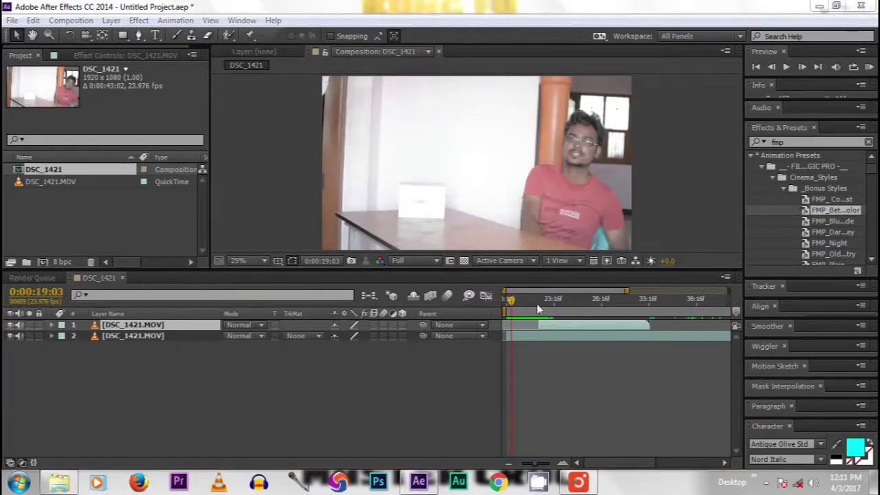
click(512, 303)
drag(512, 300, 543, 301)
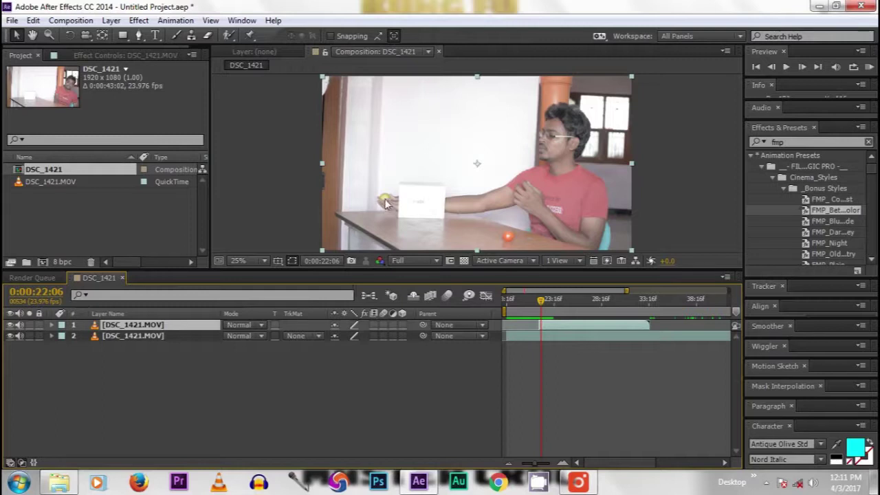
Draw a rectangular Mask 1 on layer 1 around the hand and fruit beside the white box
click(124, 36)
click(124, 37)
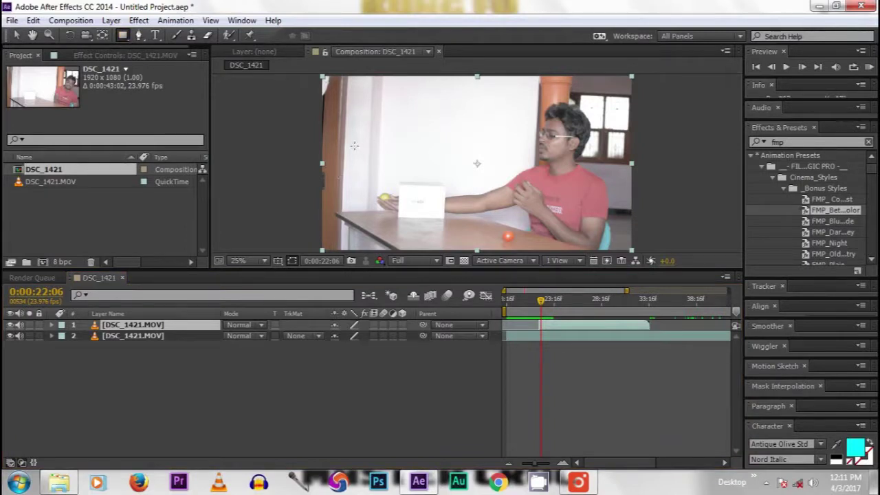
drag(347, 138, 419, 240)
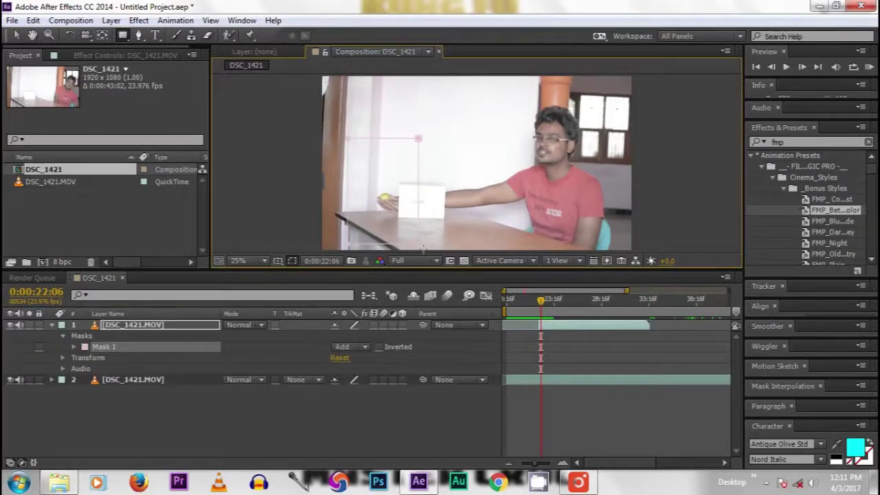
drag(423, 252, 427, 252)
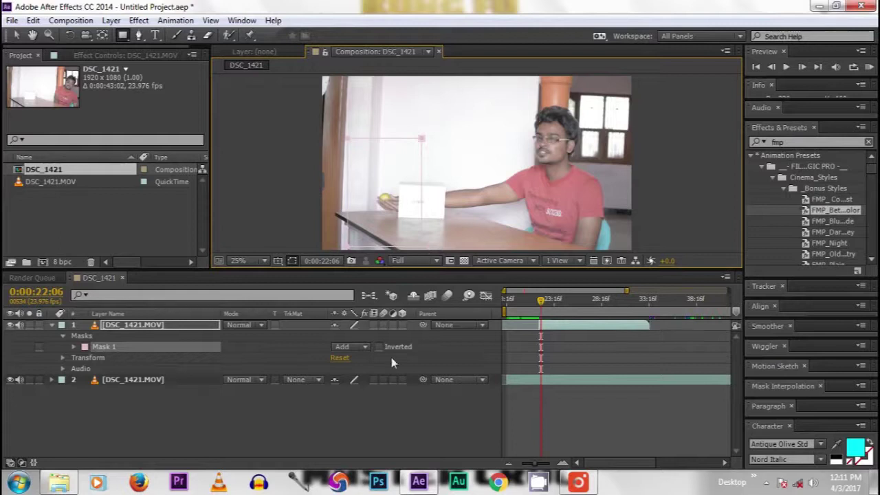
Feather Mask 1 to 13 pixels and zoom the composition view out to 12.5%
click(345, 416)
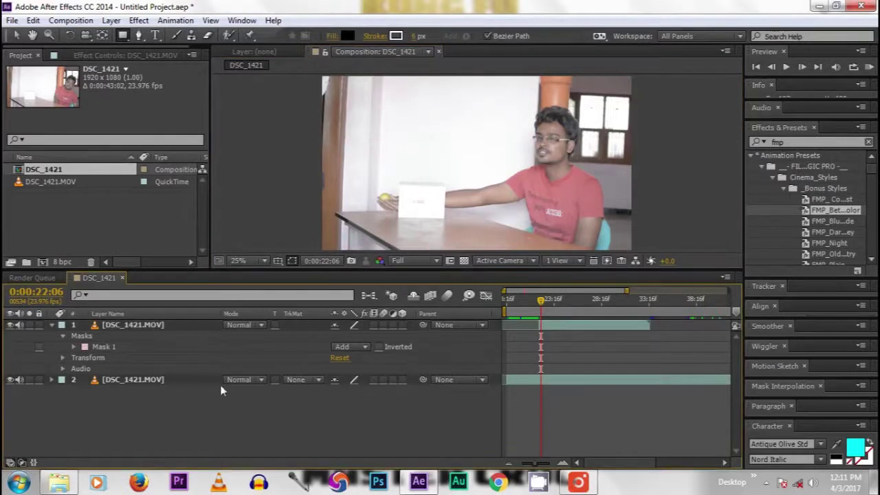
click(74, 347)
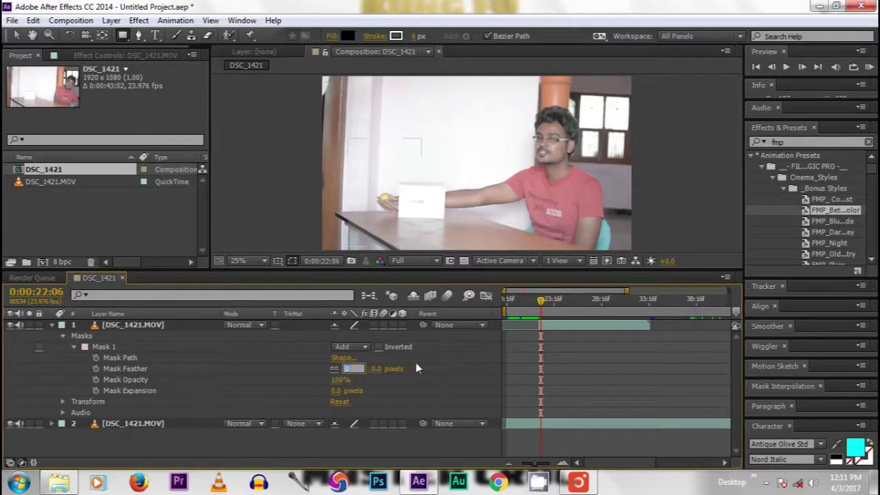
drag(352, 370, 417, 363)
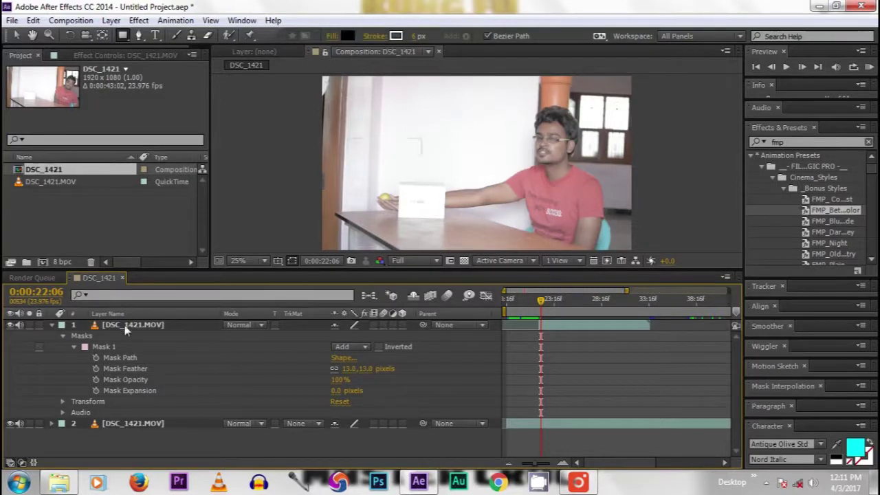
click(103, 347)
key(comma)
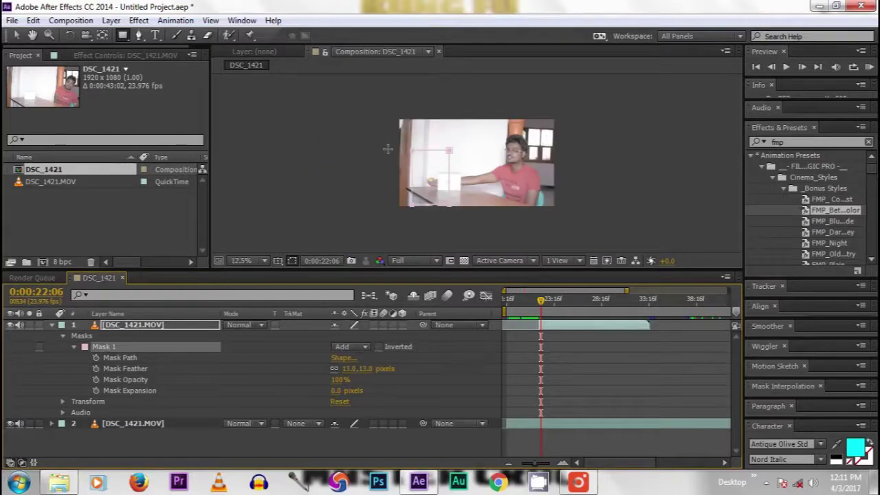
Select the Mask 1 outline, zoom the view to 25%, and move the time to 0:00:22:03
key(v)
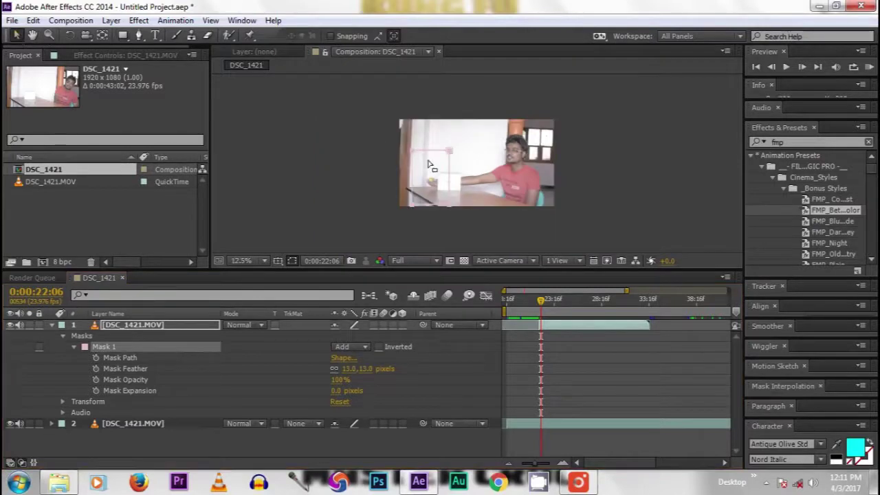
click(427, 164)
key(period)
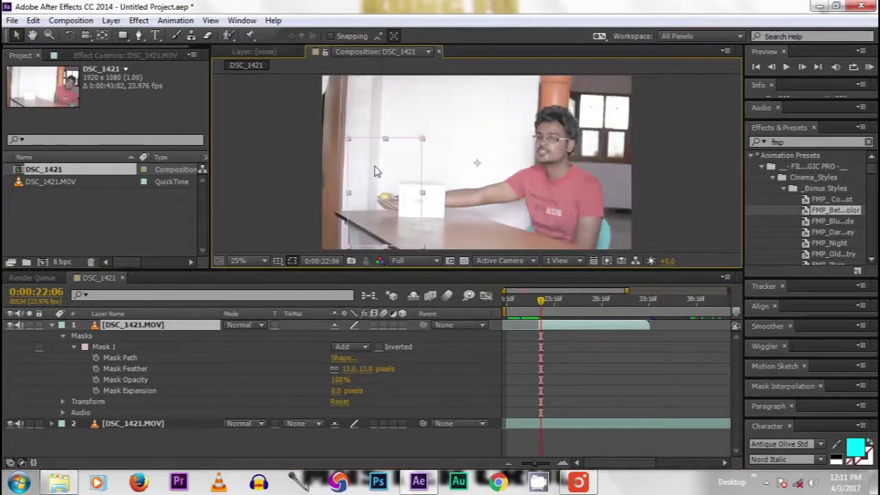
click(541, 300)
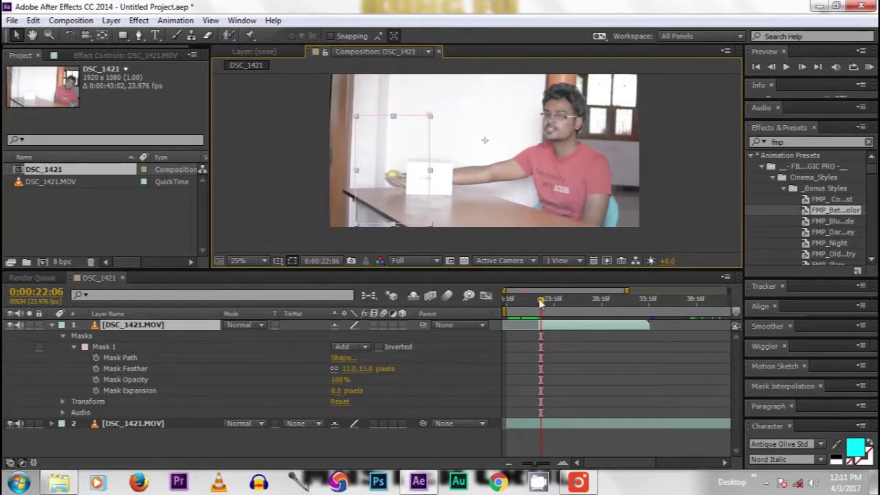
drag(541, 303, 554, 304)
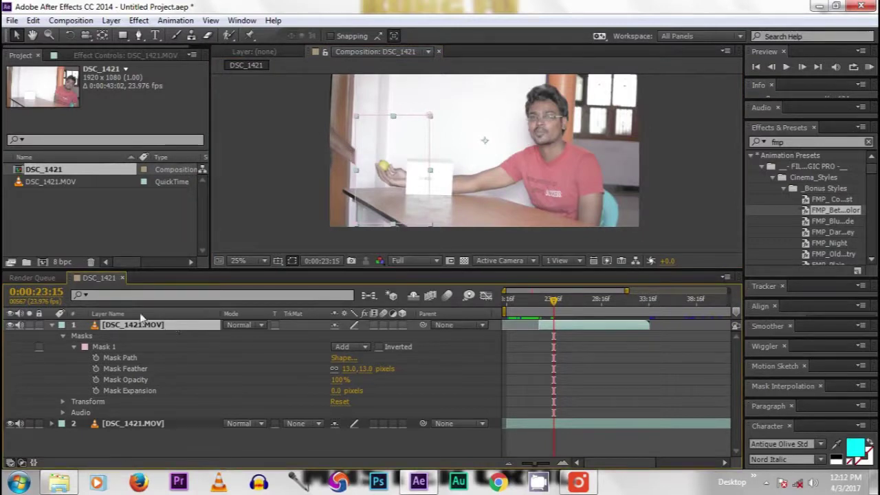
Pull Mask 1's top-left and bottom-left corners outward past the frame edge
drag(356, 115, 332, 103)
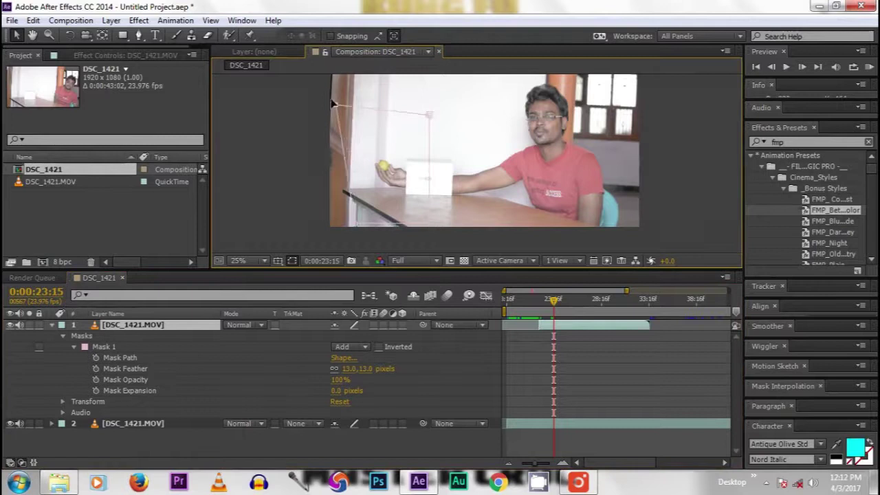
drag(368, 172, 379, 135)
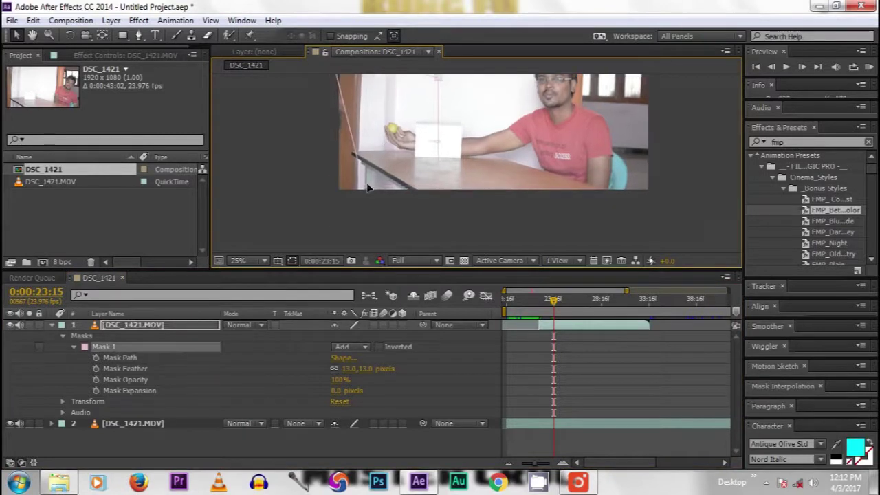
drag(368, 187, 304, 197)
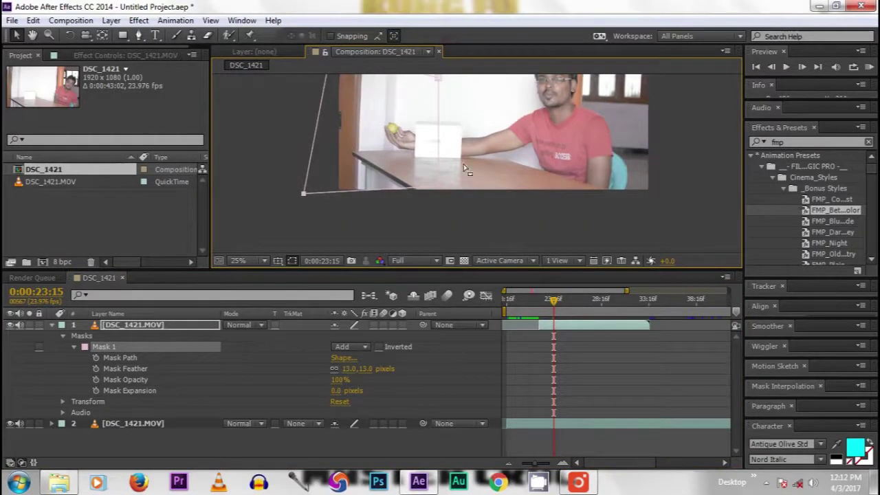
drag(465, 165, 456, 261)
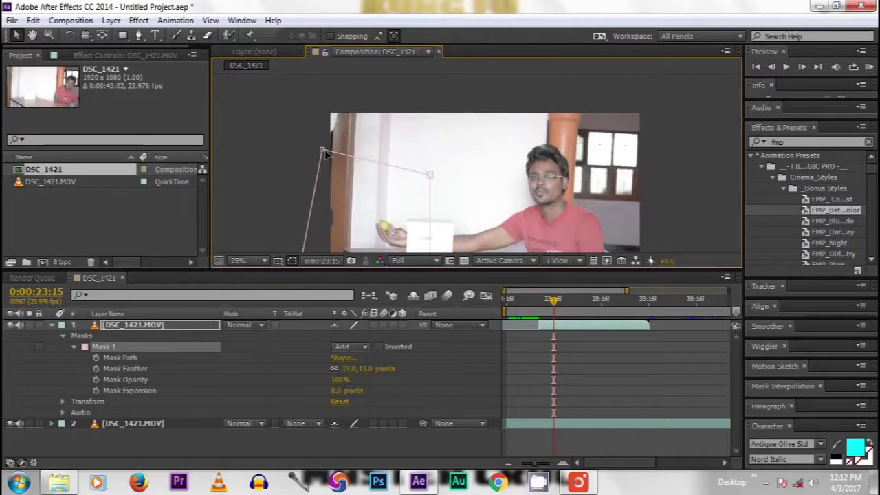
mouse_move(326, 150)
mouse_down()
mouse_move(312, 103)
mouse_move(320, 146)
mouse_up()
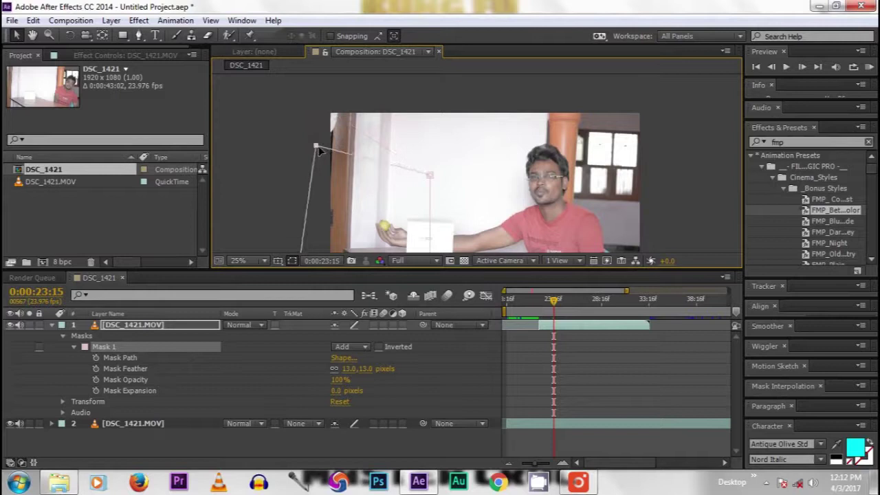
key(comma)
key(period)
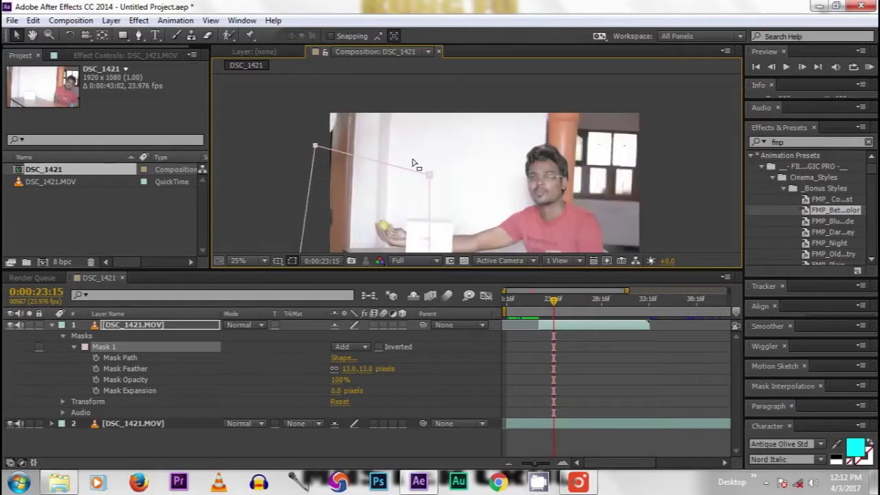
Fine-tune Mask 1's left vertex position, then zoom out to see the whole frame
drag(420, 170, 425, 138)
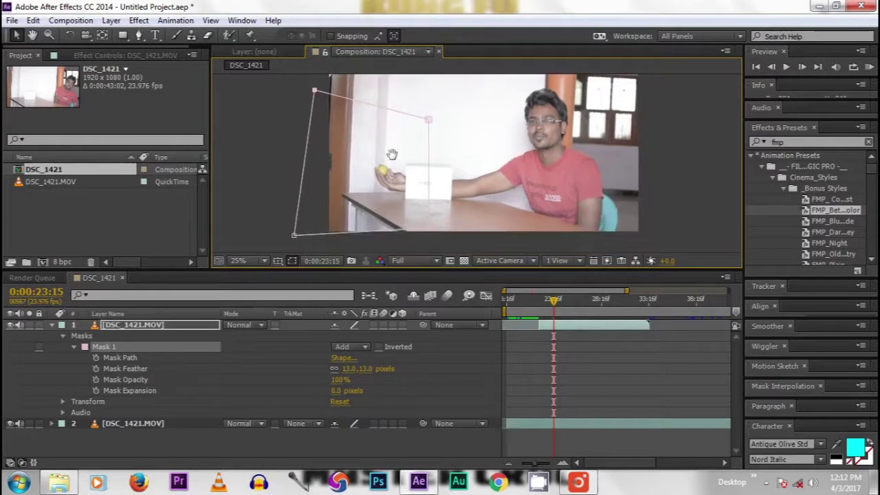
drag(397, 179, 392, 155)
drag(448, 206, 455, 249)
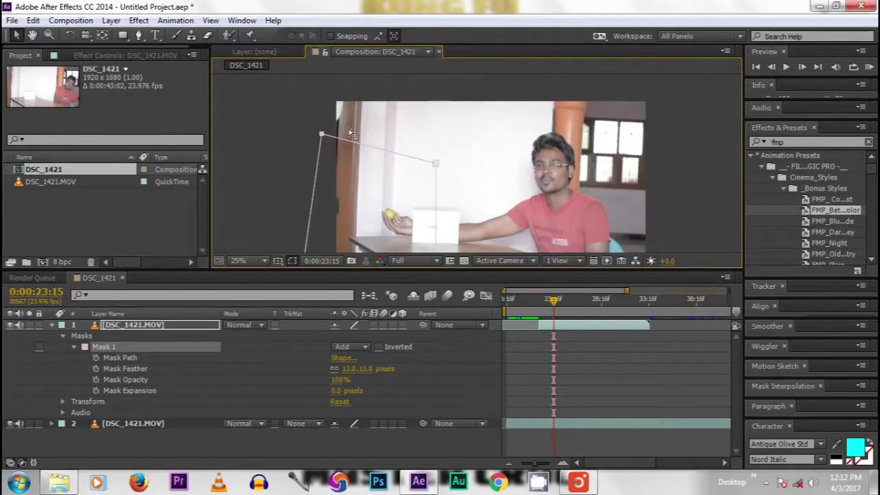
mouse_move(321, 133)
mouse_down()
mouse_move(335, 185)
mouse_move(328, 172)
mouse_up()
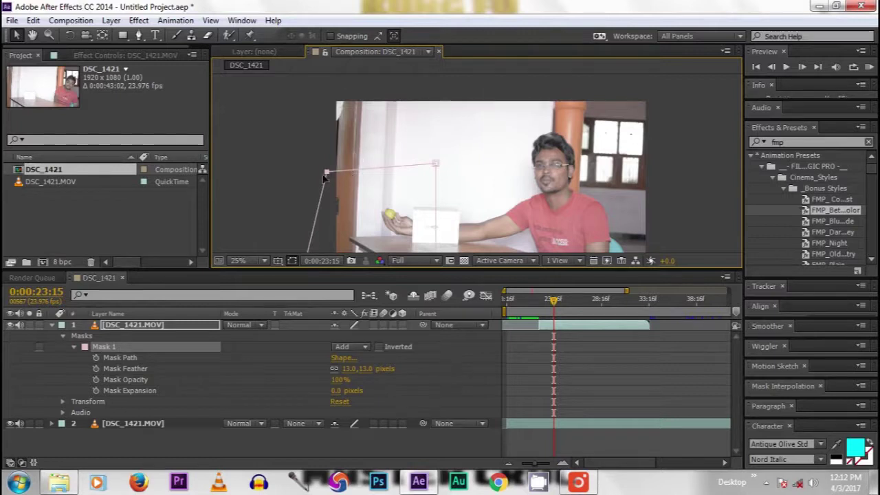
drag(327, 172, 325, 148)
drag(448, 191, 428, 165)
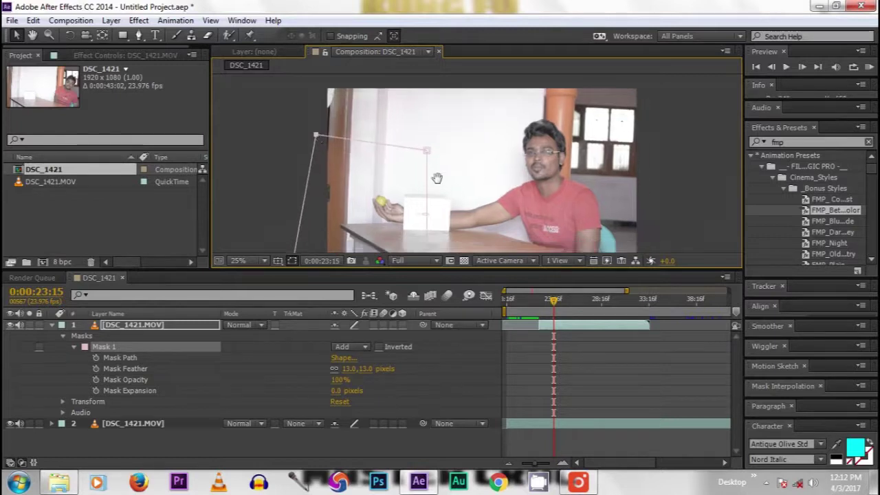
key(comma)
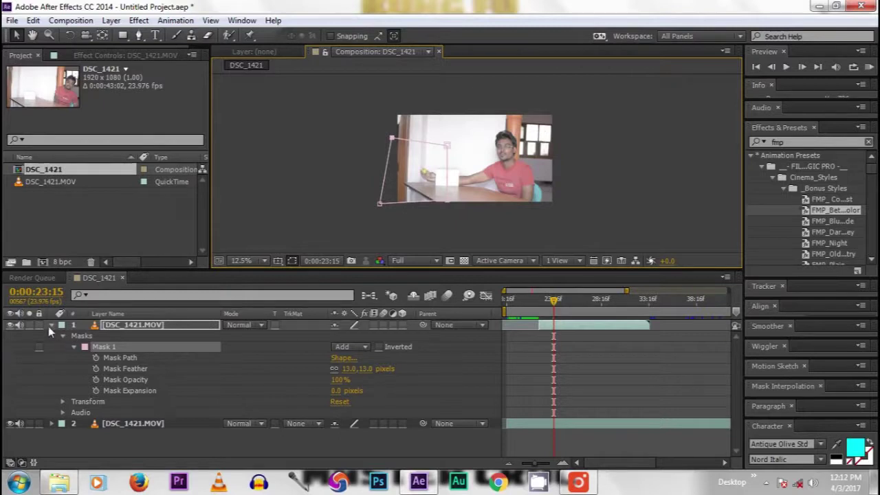
Preview the masked composite around 19–22 seconds to check the fruit swap
key(F2)
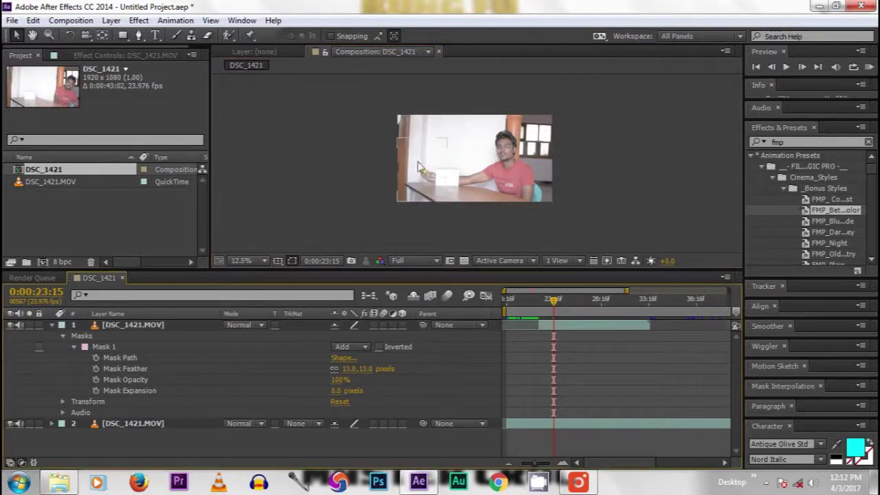
key(period)
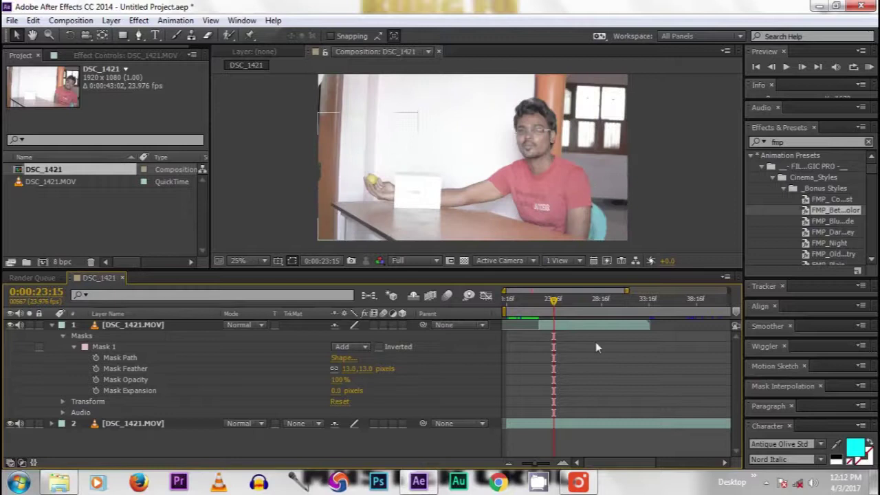
drag(553, 301, 529, 300)
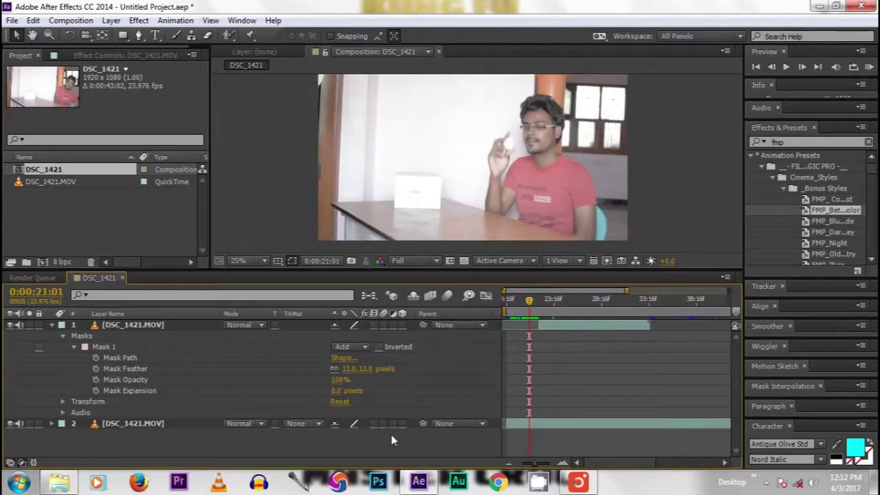
key(KP_0)
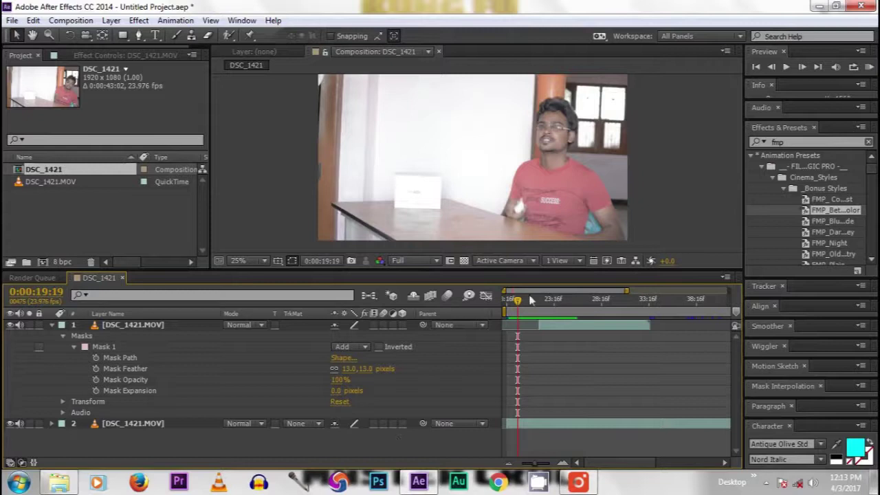
drag(517, 301, 540, 301)
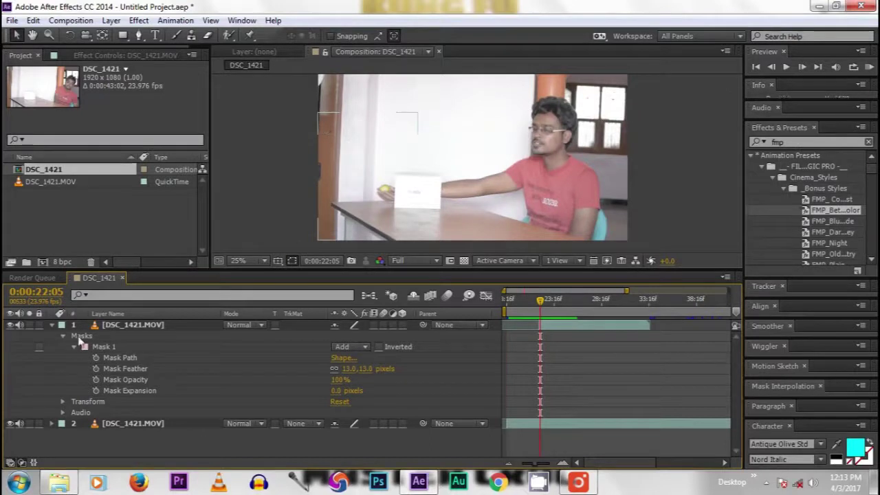
Pre-compose both DSC_1421.MOV layers into Pre-comp 1, keeping 'Move all attributes'
click(52, 326)
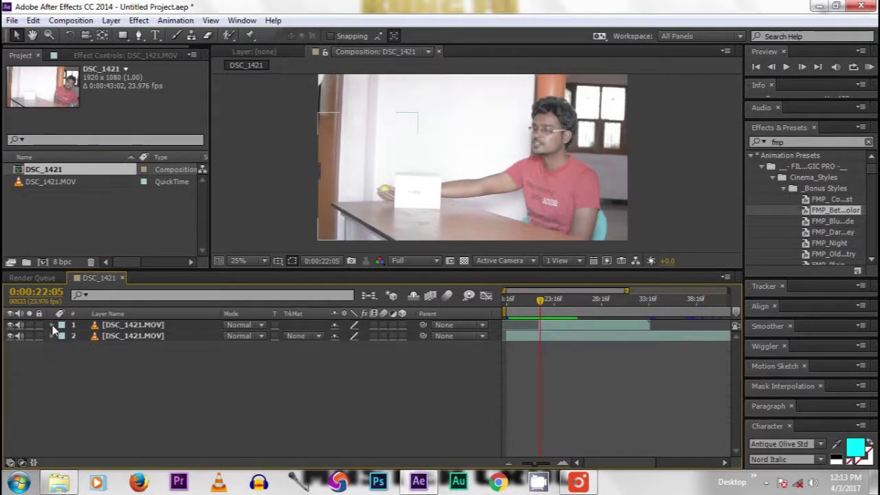
drag(181, 361, 147, 332)
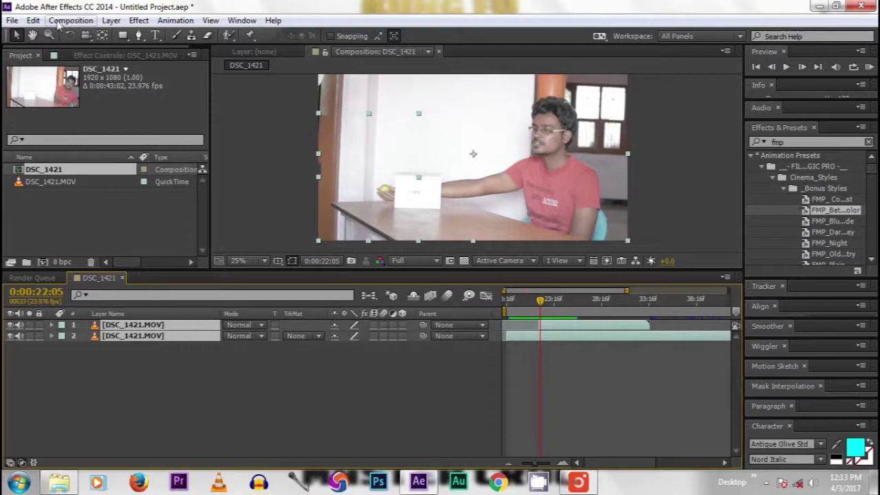
click(111, 20)
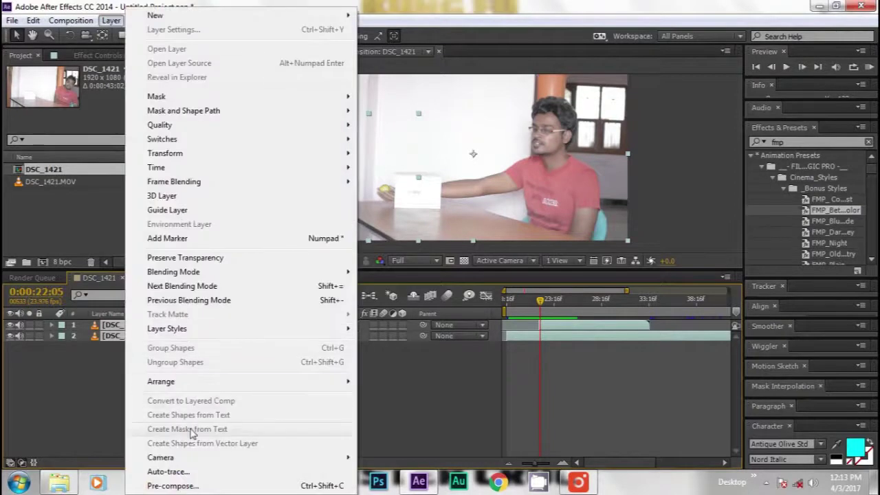
click(176, 485)
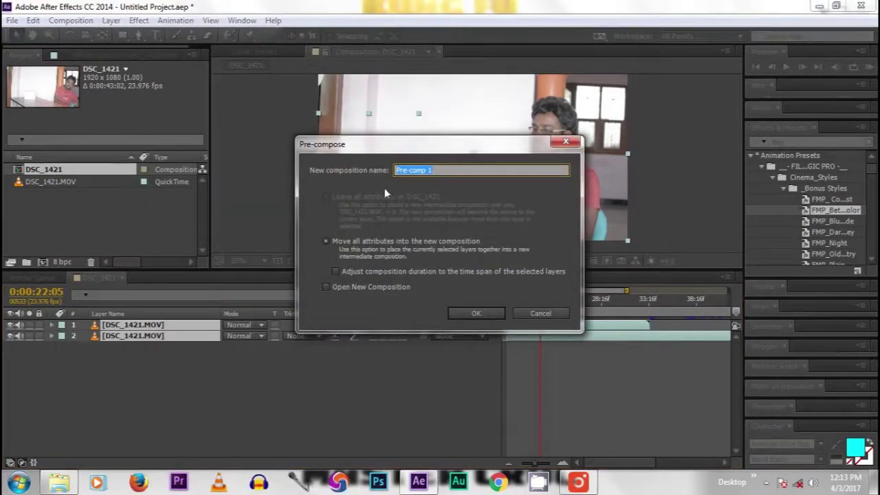
click(473, 314)
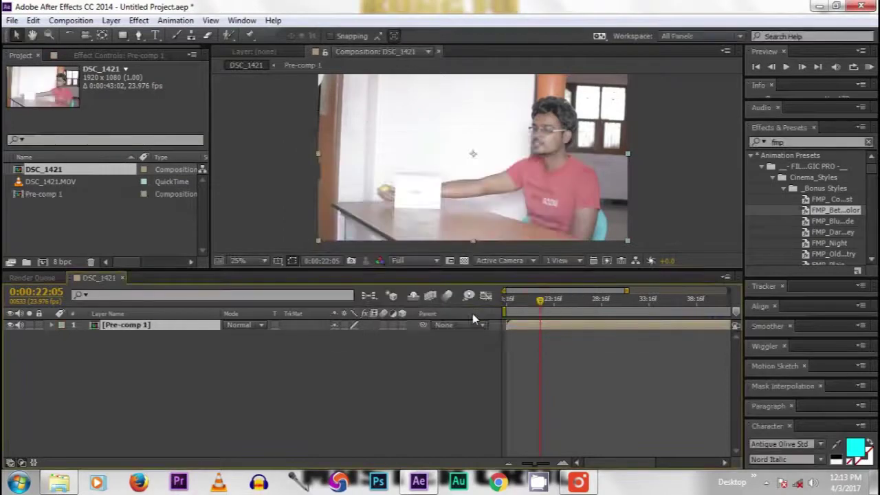
Create a new 1080×1080 solid, Royal Blue Solid 2, on top of Pre-comp 1
right_click(166, 362)
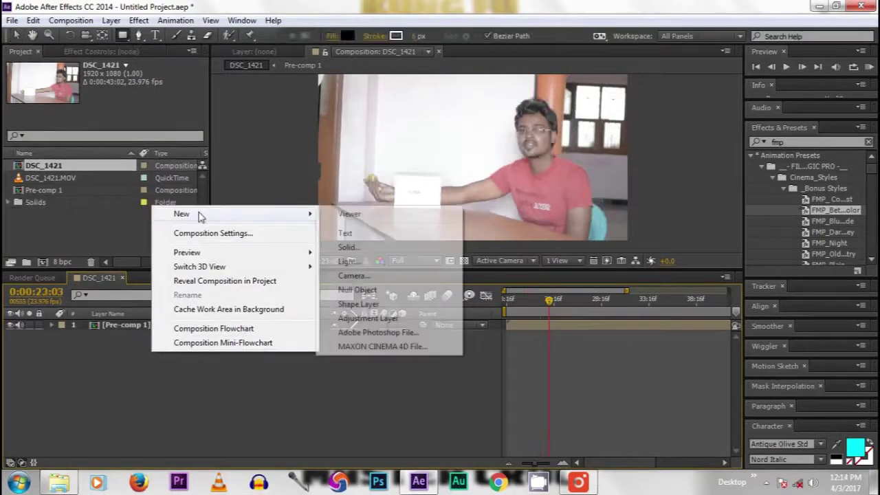
click(361, 249)
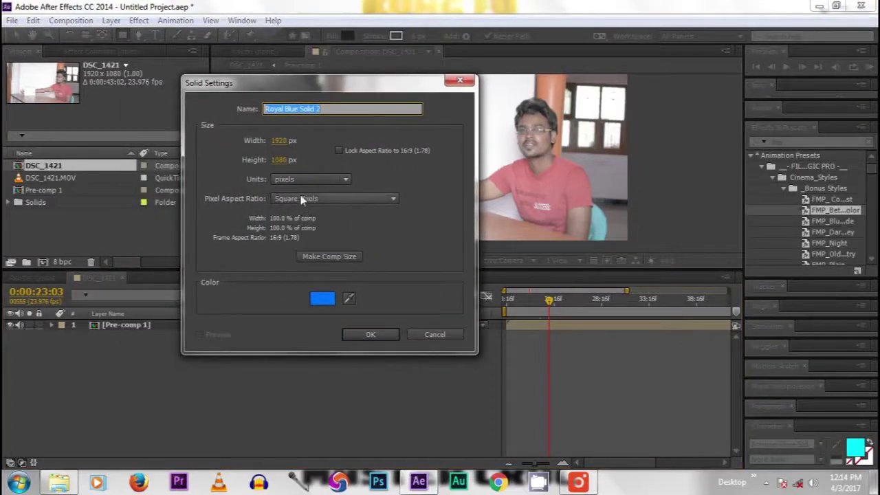
click(279, 140)
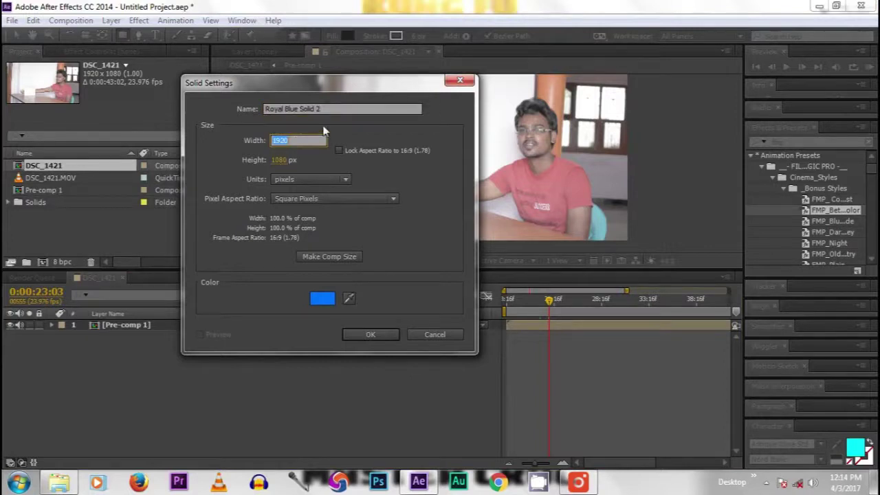
text(1080)
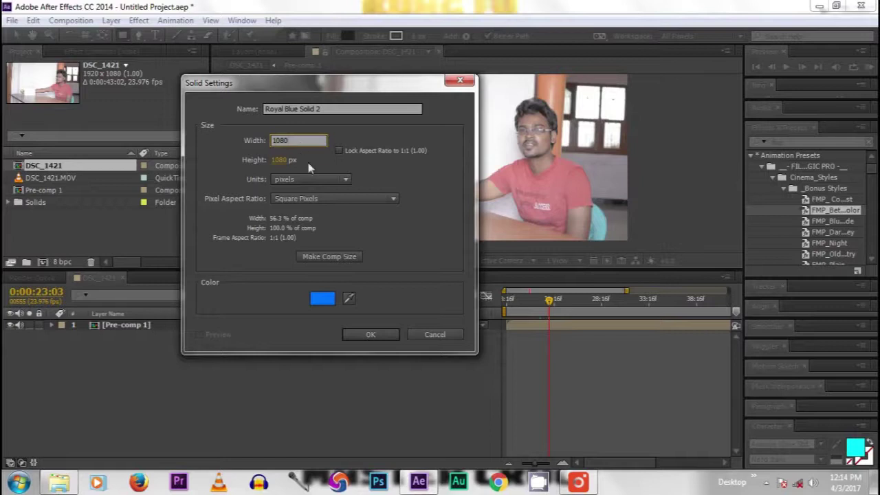
key(Return)
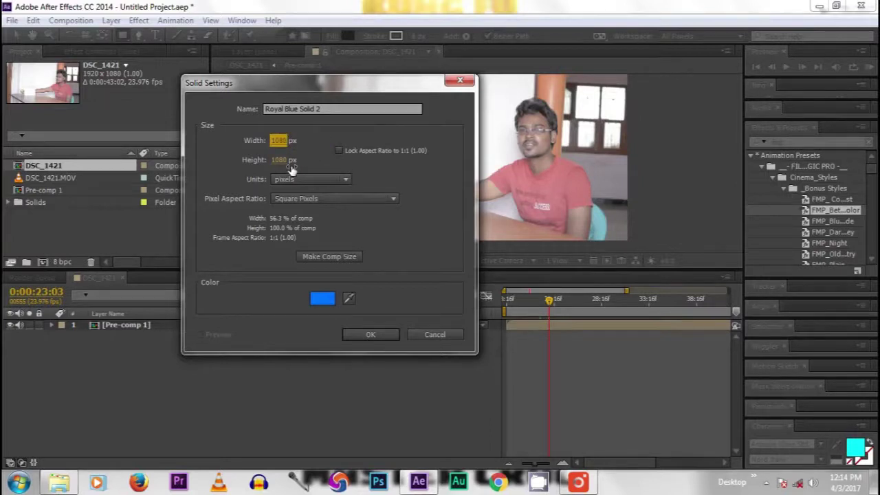
click(375, 335)
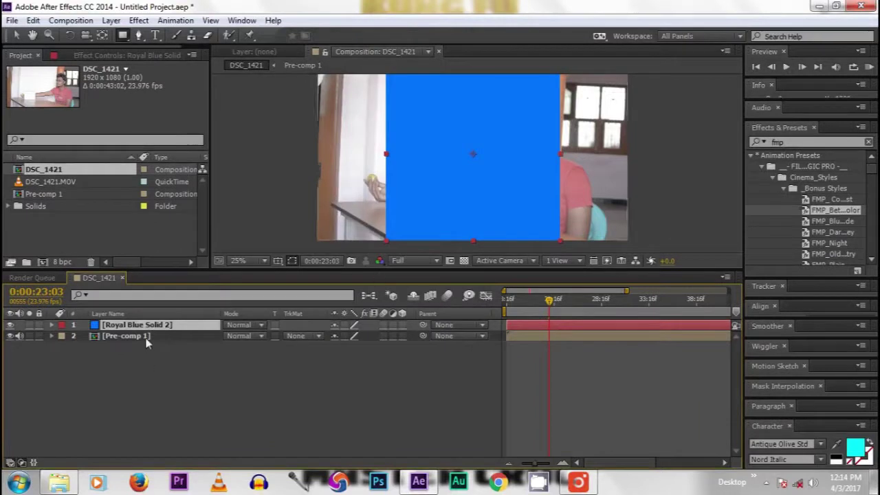
Set Pre-comp 1's track matte to Alpha Matte "[Royal Blue Solid 2]" and check the result
click(147, 337)
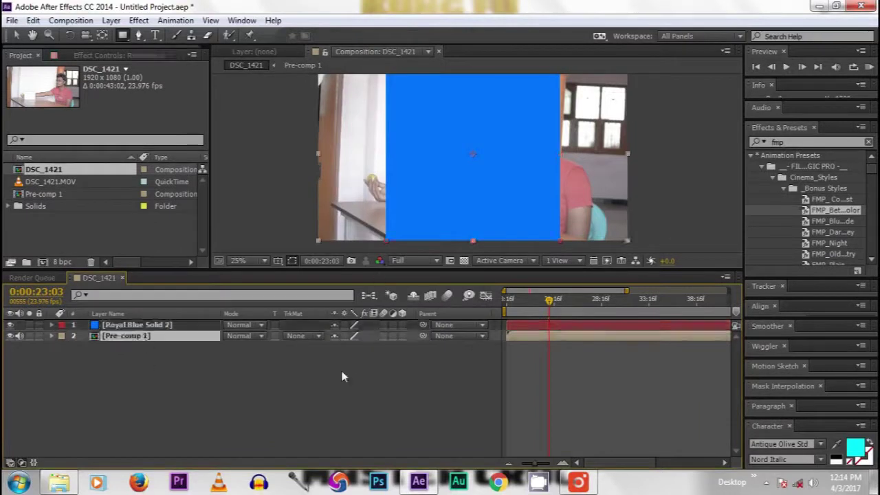
click(299, 337)
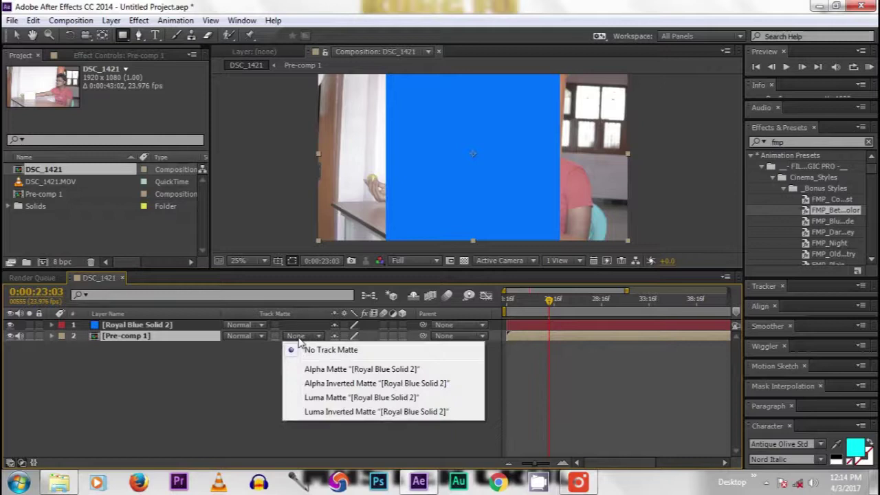
click(323, 369)
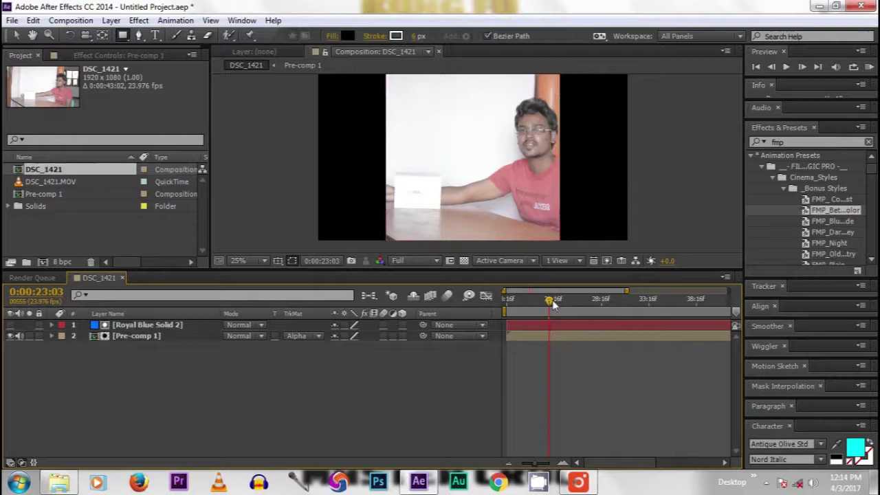
drag(549, 301, 542, 299)
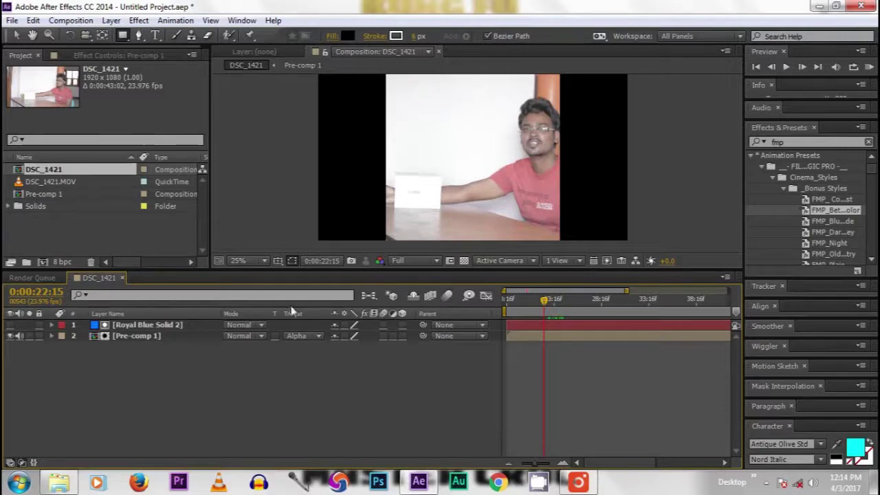
click(124, 330)
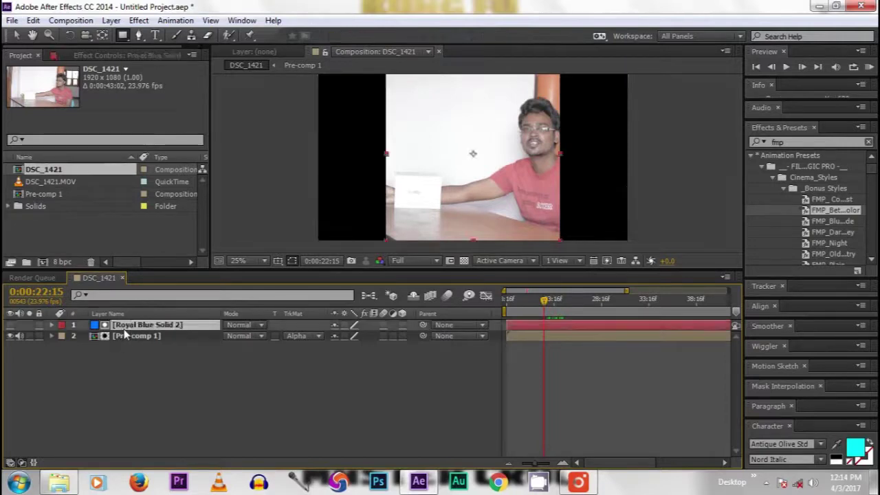
click(17, 35)
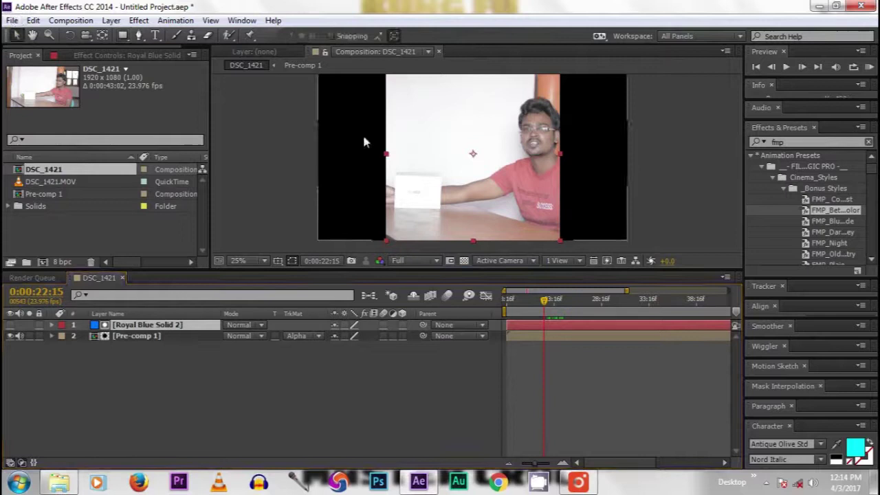
drag(386, 154, 350, 155)
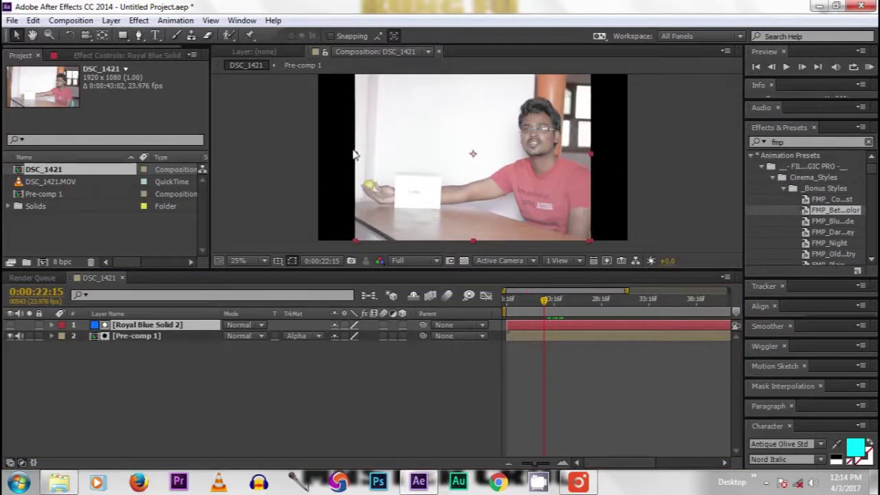
click(364, 364)
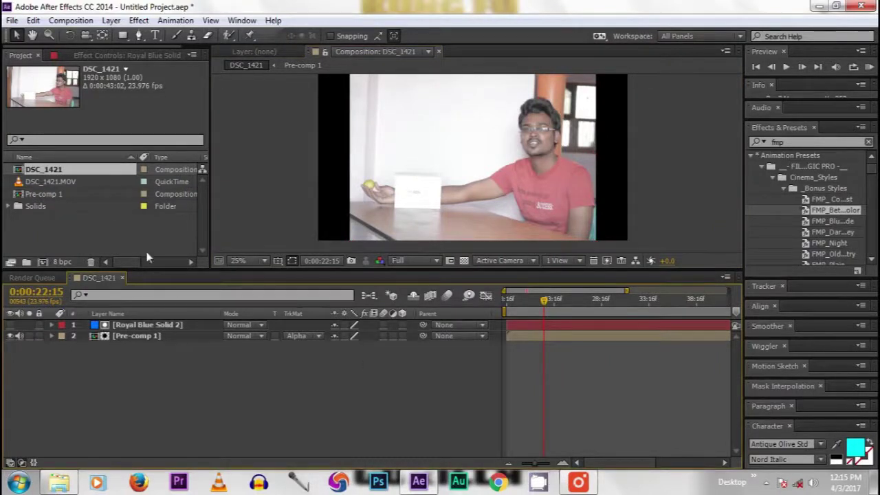
click(123, 335)
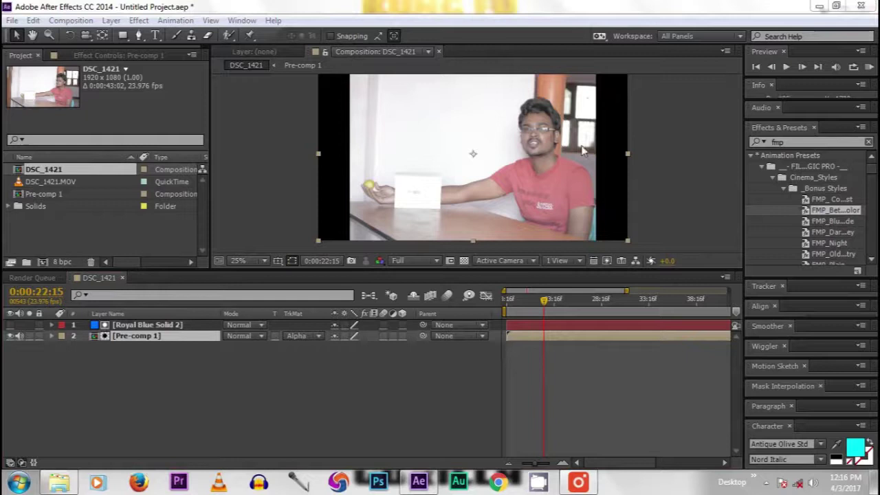
click(657, 150)
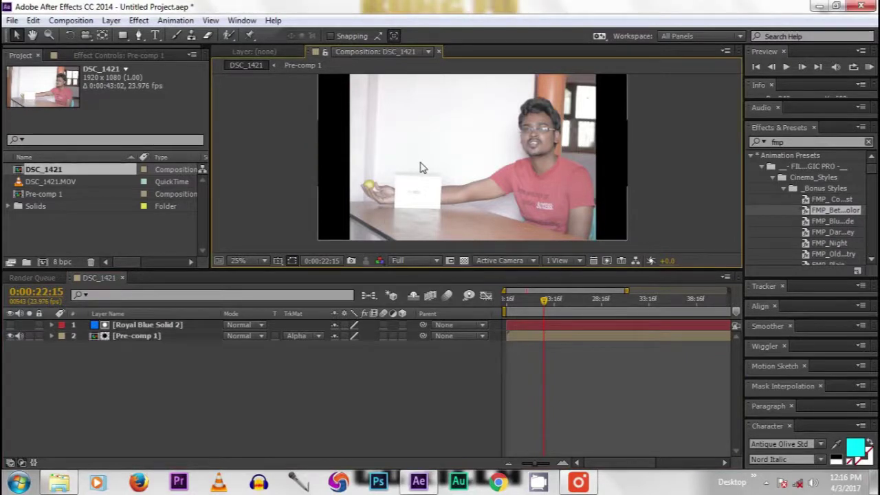
click(126, 338)
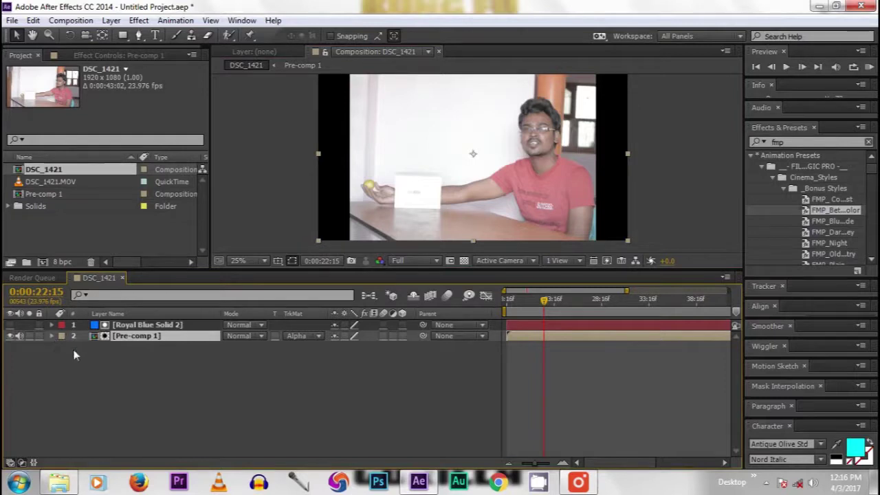
Scale Pre-comp 1 to 104% and reveal its Position property (960, 540)
click(52, 335)
click(52, 335)
key(s)
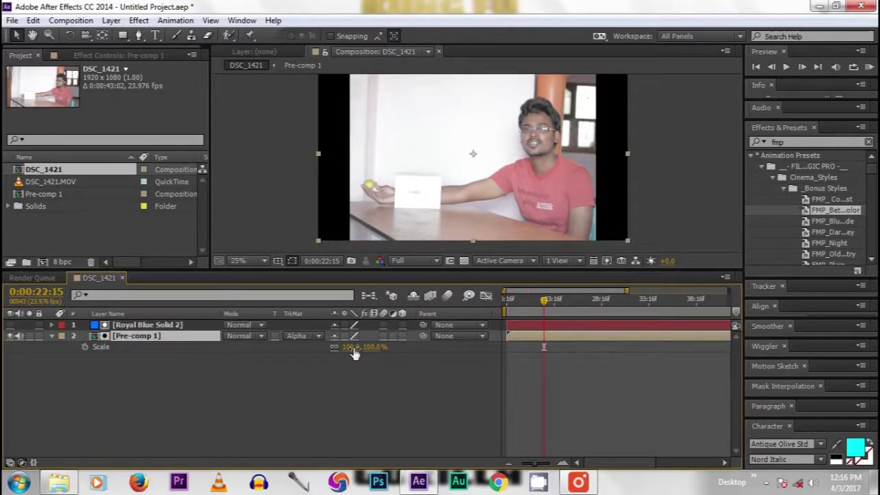
click(353, 348)
text(1)
text(04)
key(Return)
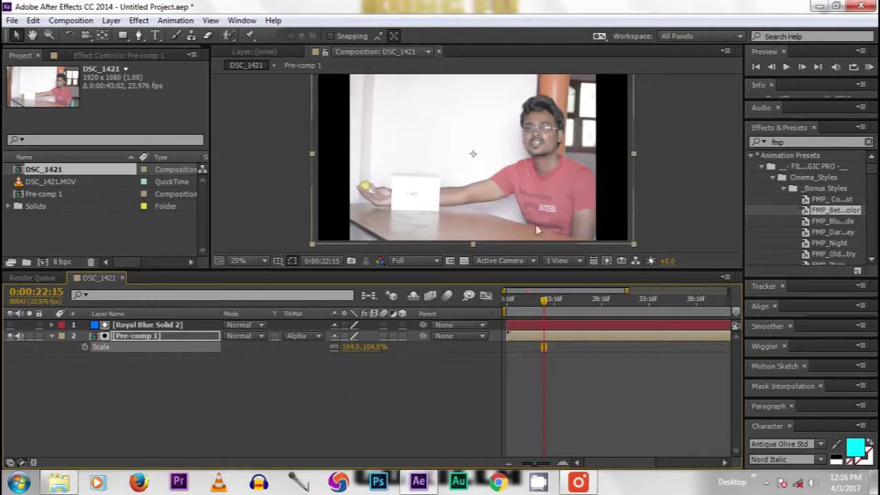
click(251, 383)
click(133, 343)
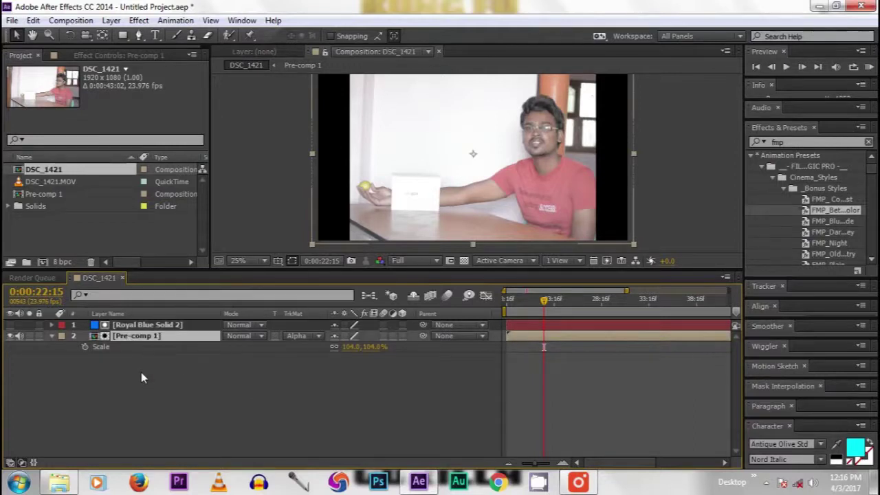
key(p)
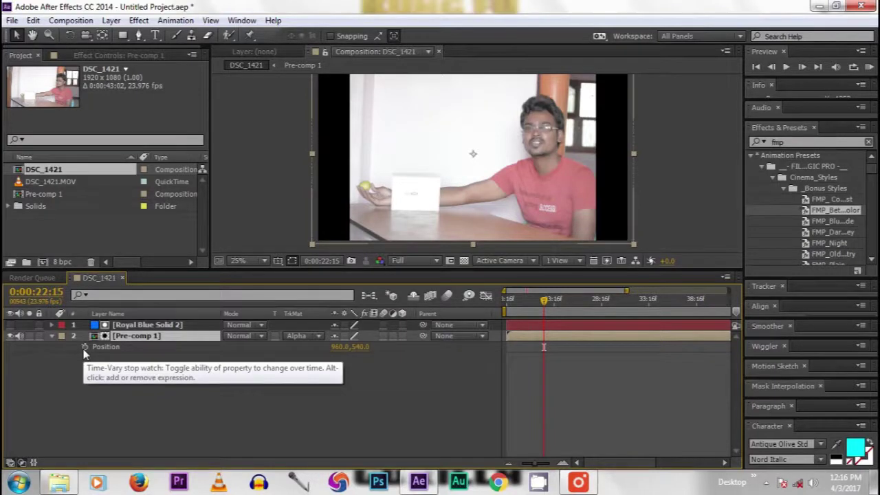
Replace Pre-comp 1's Position expression with wiggle(2,6) and check the shake from 0:00:18:16
alt+click(84, 348)
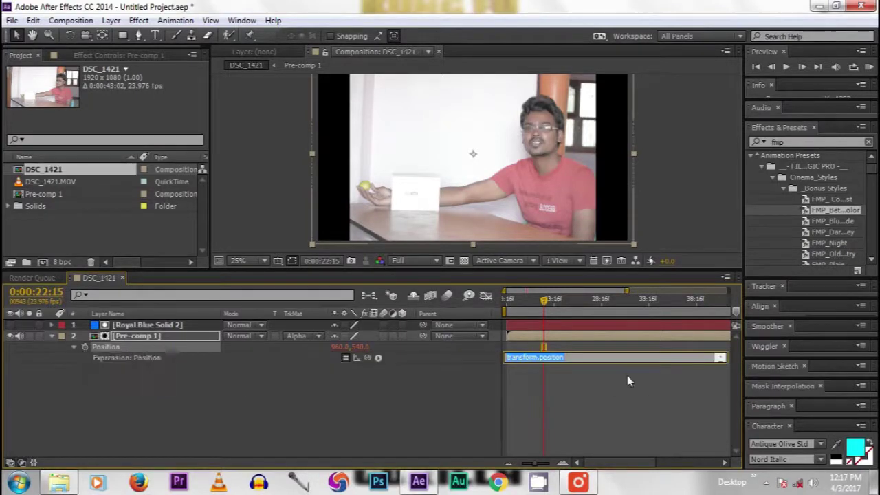
click(574, 366)
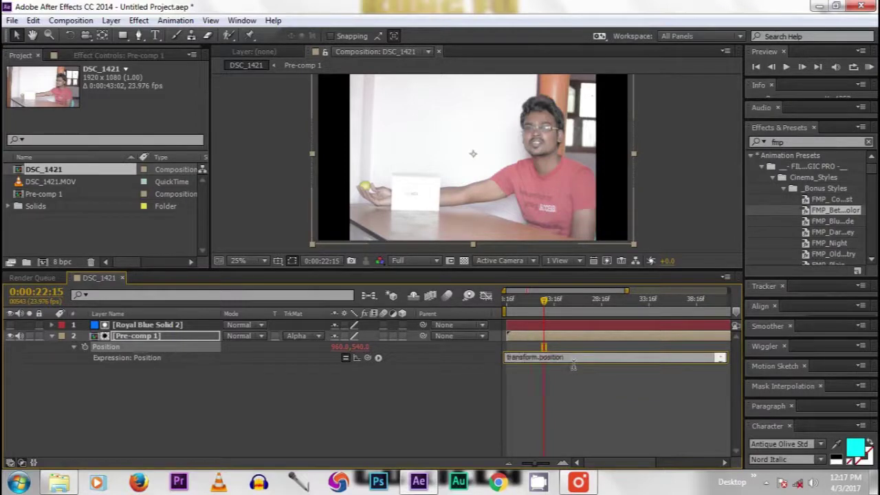
drag(583, 366, 499, 375)
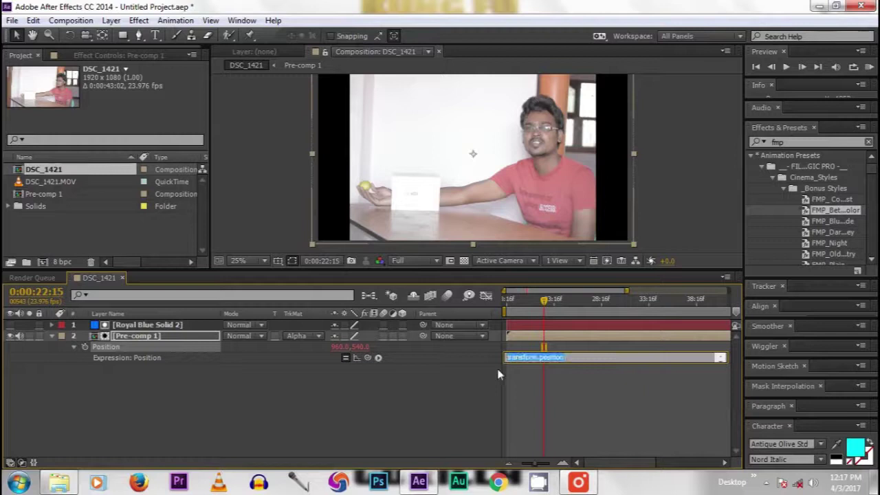
text(w)
text(iggle()
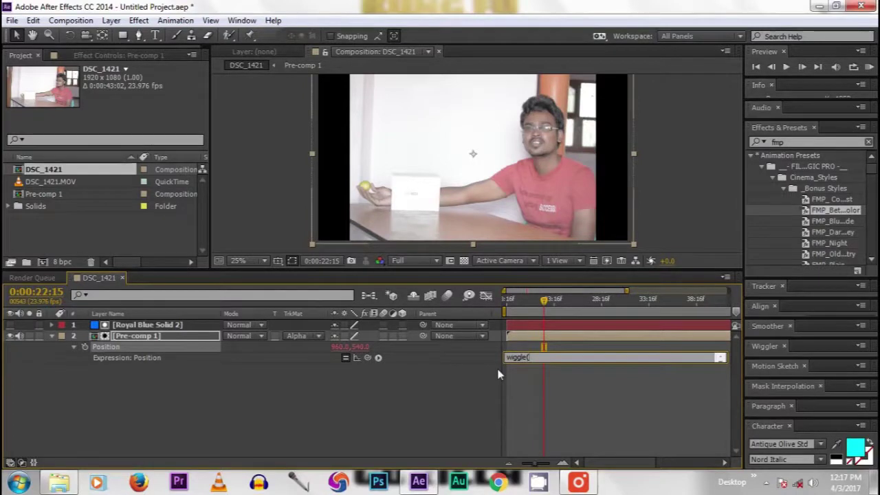
text(2,)
text(6)
text())
click(388, 398)
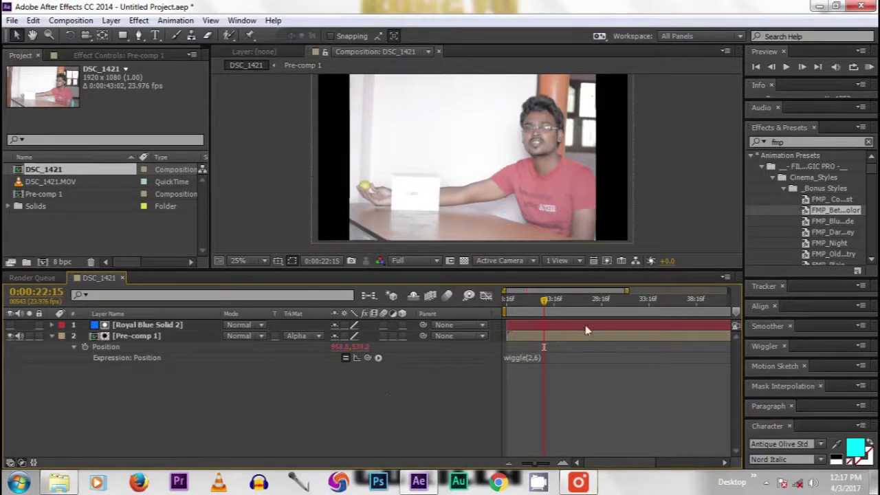
drag(543, 303, 509, 301)
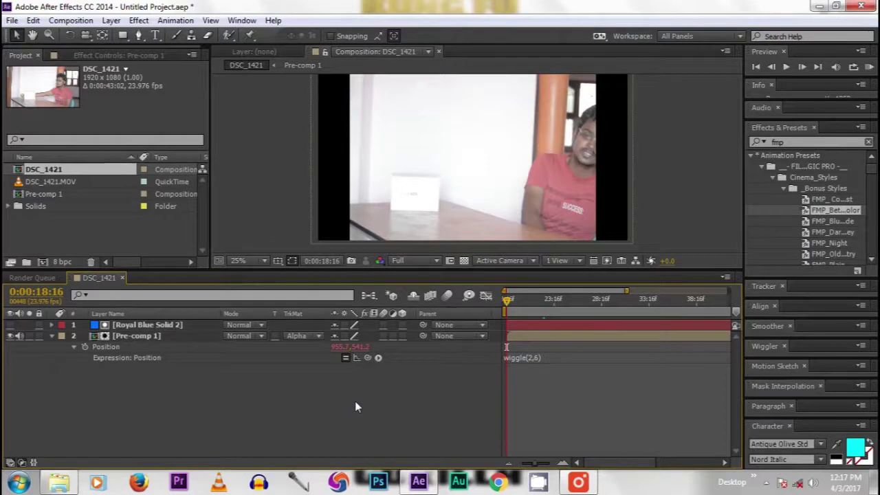
key(space)
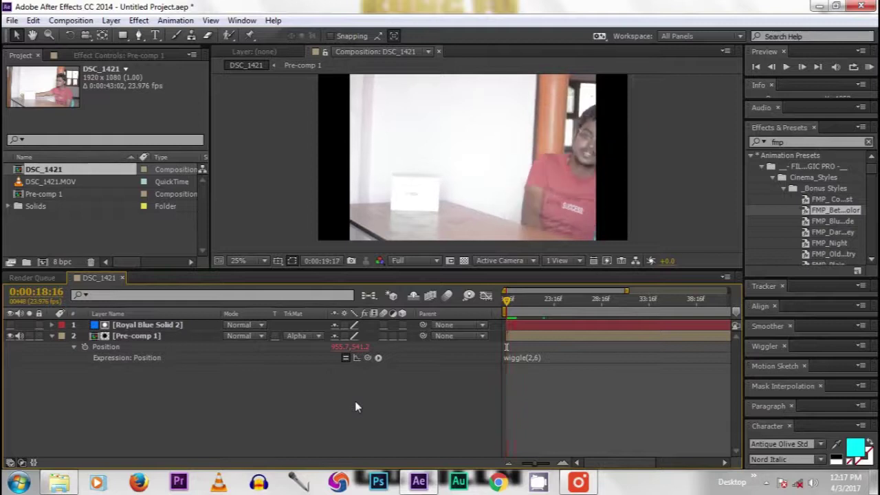
Set preview resolution to Quarter, play the shaking footage, and stop at 0:00:23:04
click(411, 261)
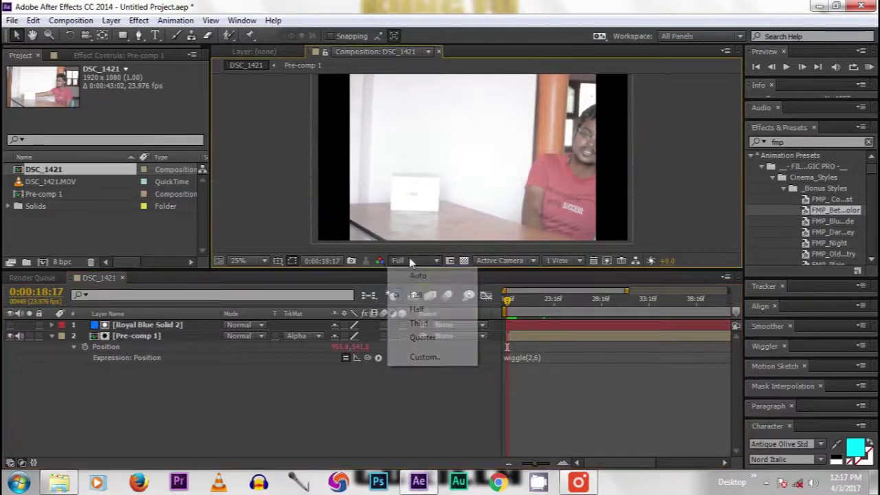
click(422, 338)
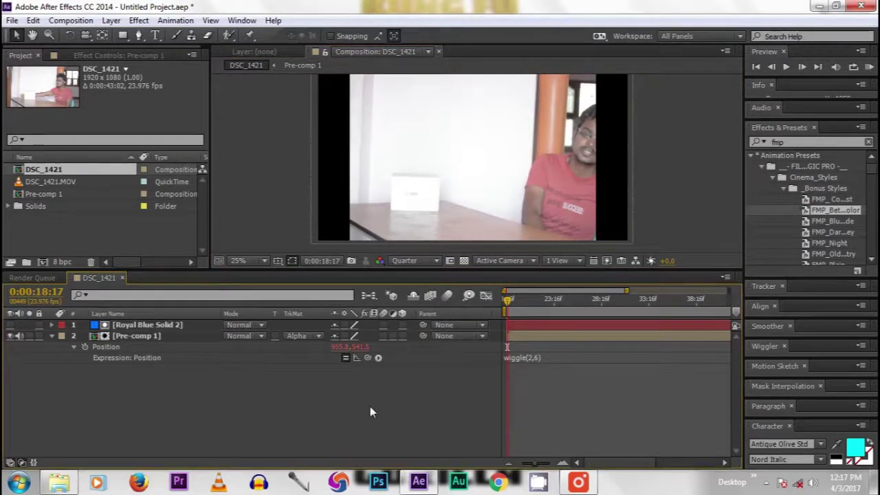
key(space)
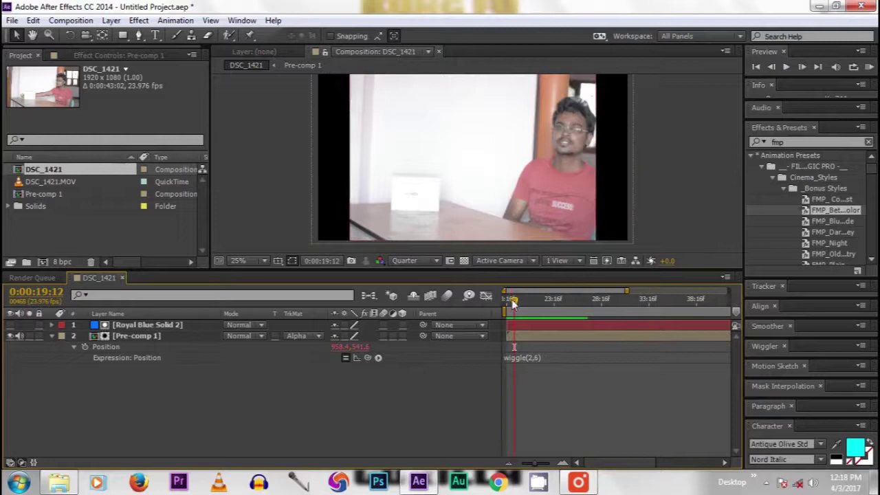
drag(513, 303, 549, 303)
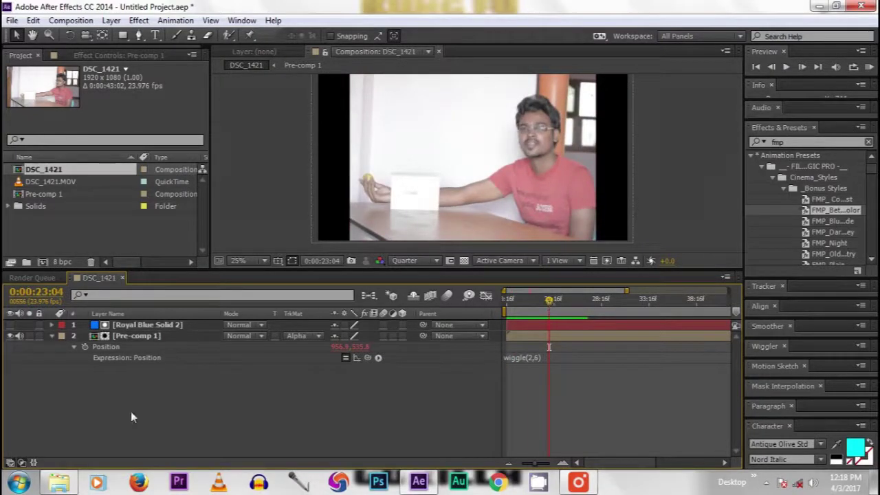
Add a new adjustment layer and apply the Levels color correction effect to it
right_click(188, 384)
mouse_move(217, 245)
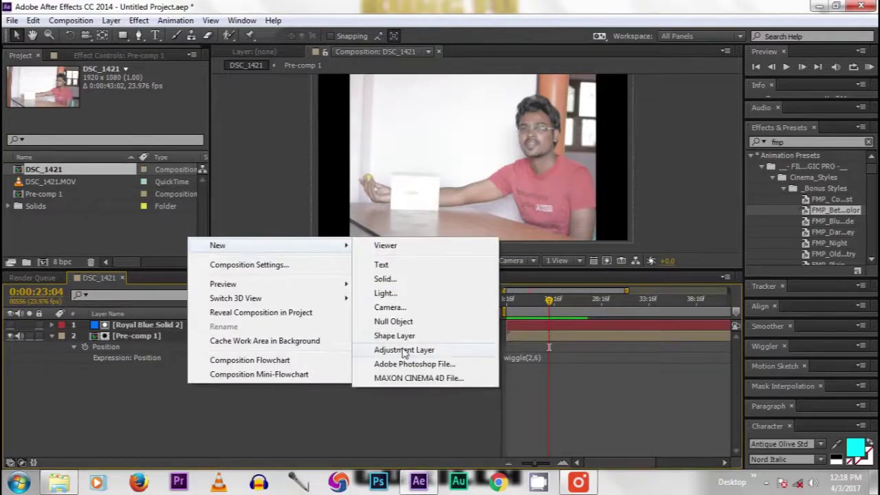
click(405, 350)
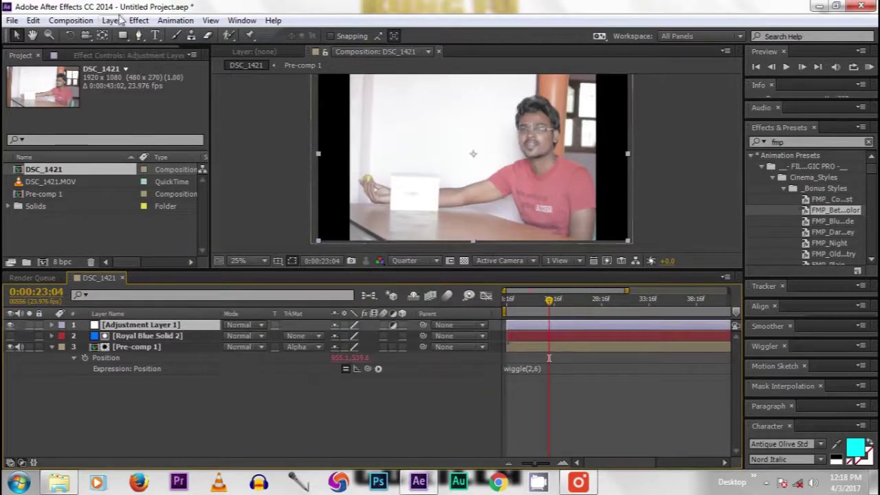
click(136, 21)
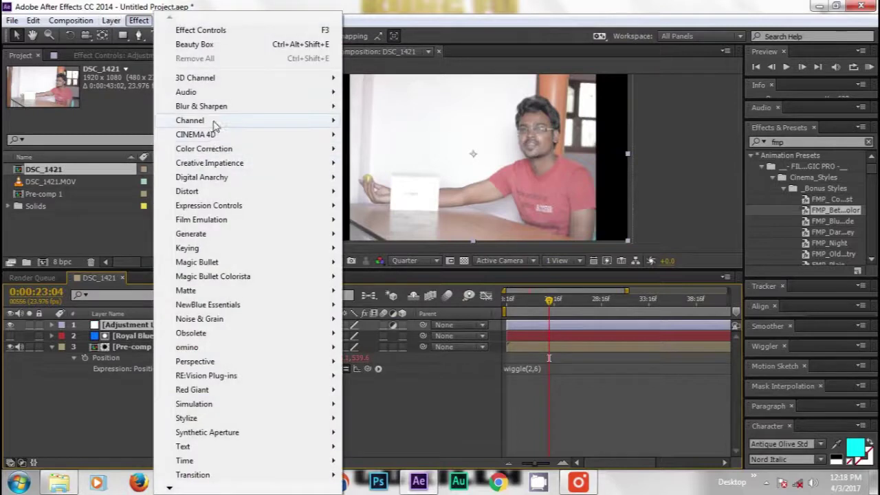
mouse_move(204, 148)
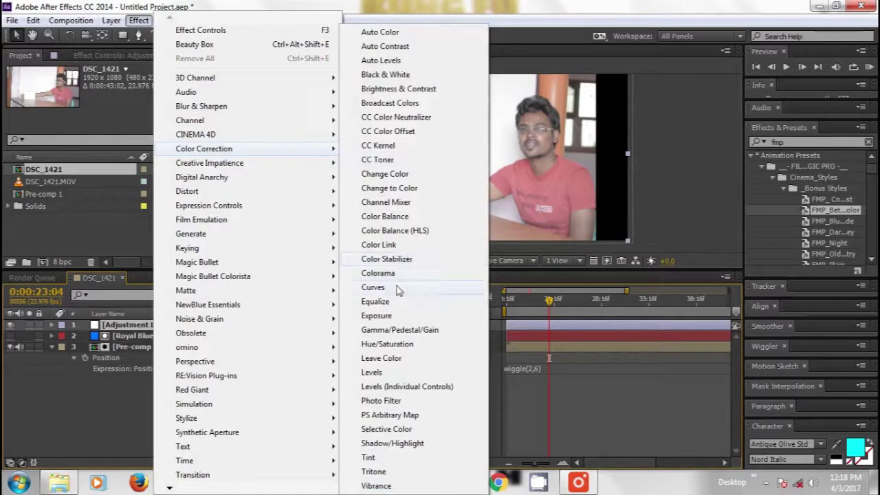
click(372, 373)
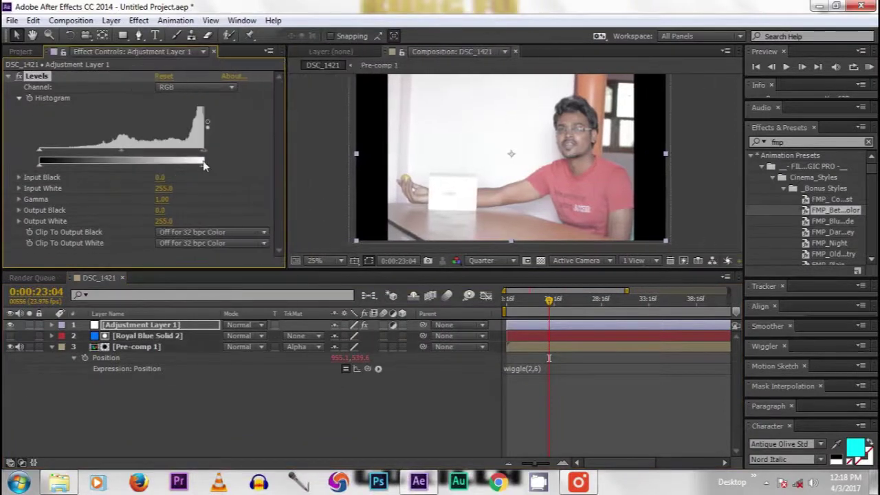
Raise Levels Input Black to 49 with the RGB histogram, then scrub to review
mouse_move(203, 154)
mouse_down()
mouse_move(186, 155)
mouse_move(204, 155)
mouse_up()
click(45, 154)
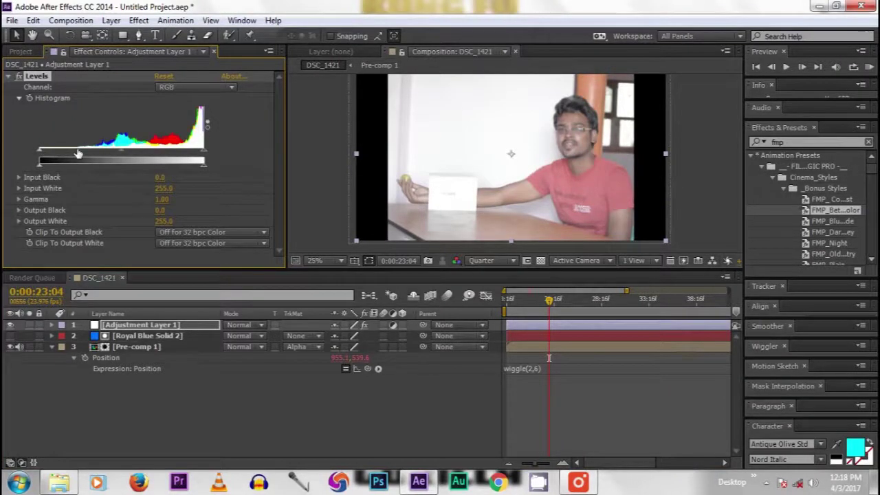
drag(43, 157, 73, 156)
click(297, 433)
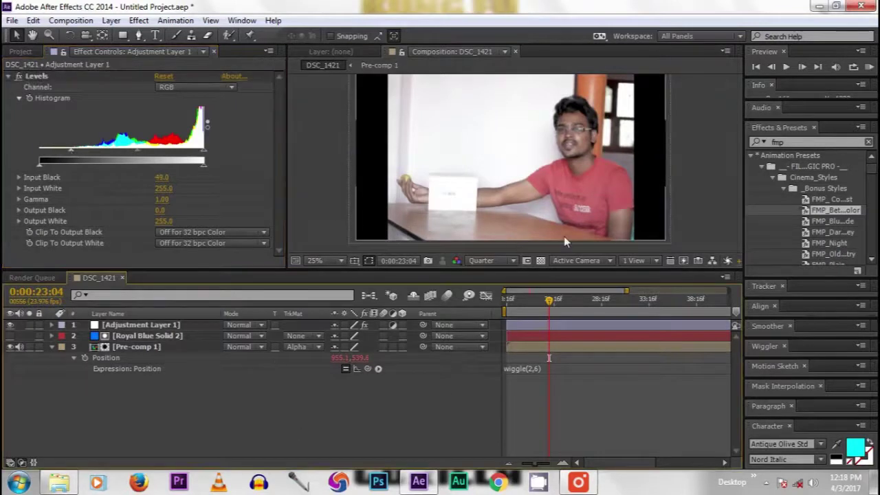
mouse_move(550, 307)
mouse_down()
mouse_move(507, 300)
mouse_move(564, 301)
mouse_up()
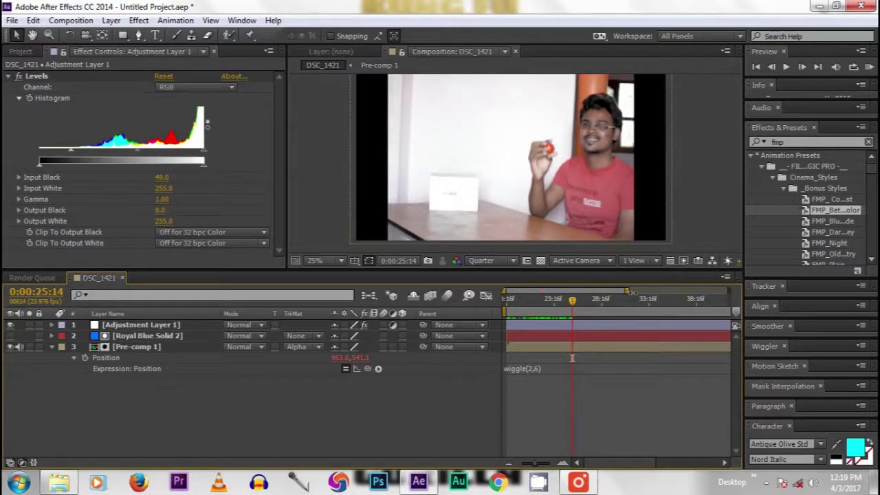
Zoom the timeline out with the minus key to show more of the clip
key(minus)
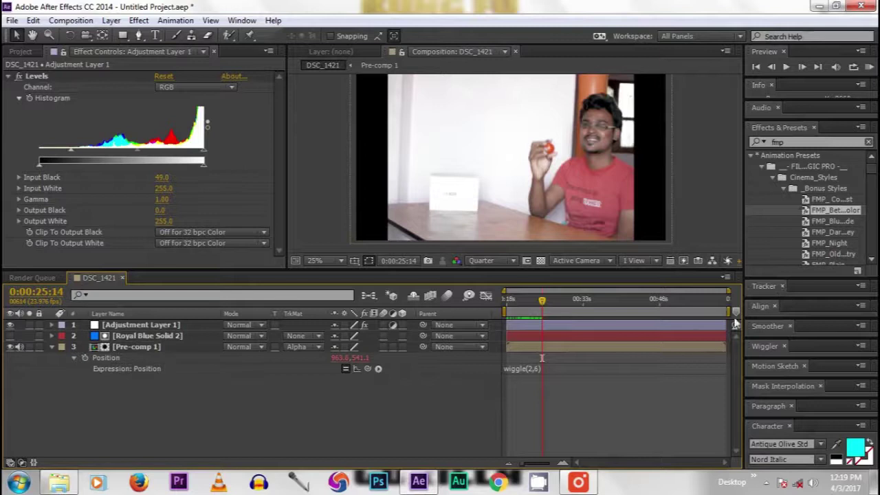